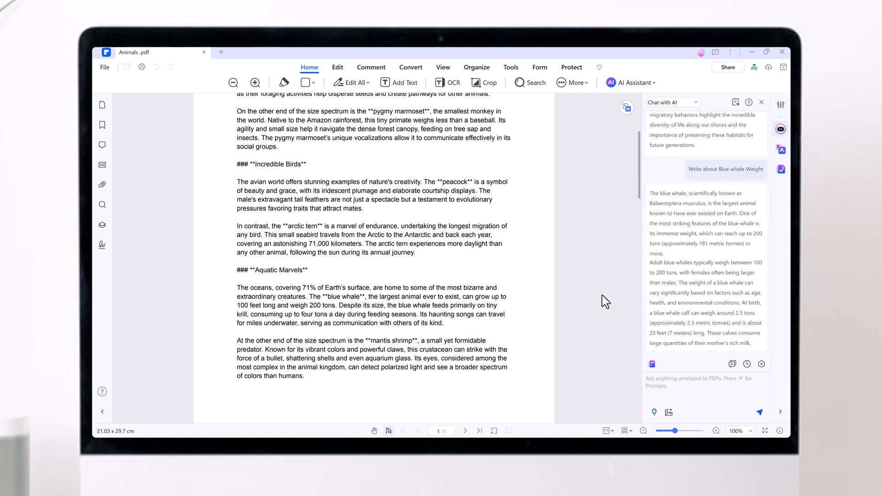
# Step: Choose Word Translator under AI Translate in the AI Assistant menu
pyautogui.click(631, 83)
pyautogui.moveTo(647, 122)
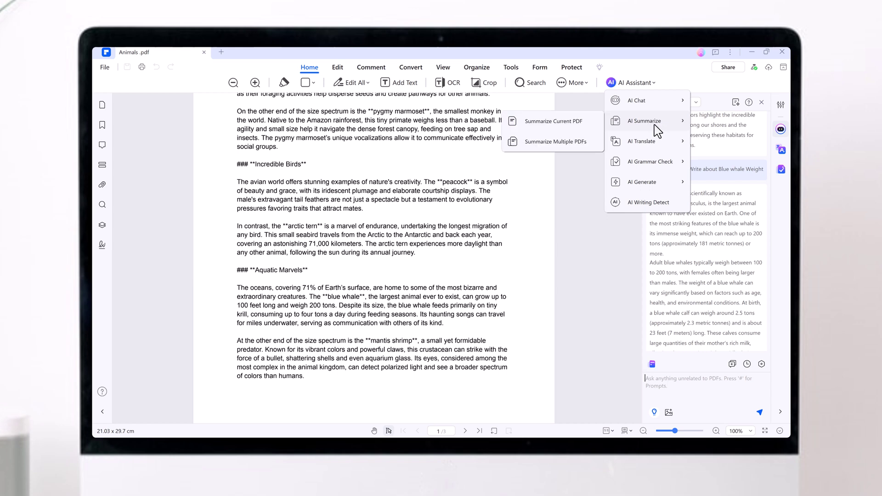
pyautogui.moveTo(651, 147)
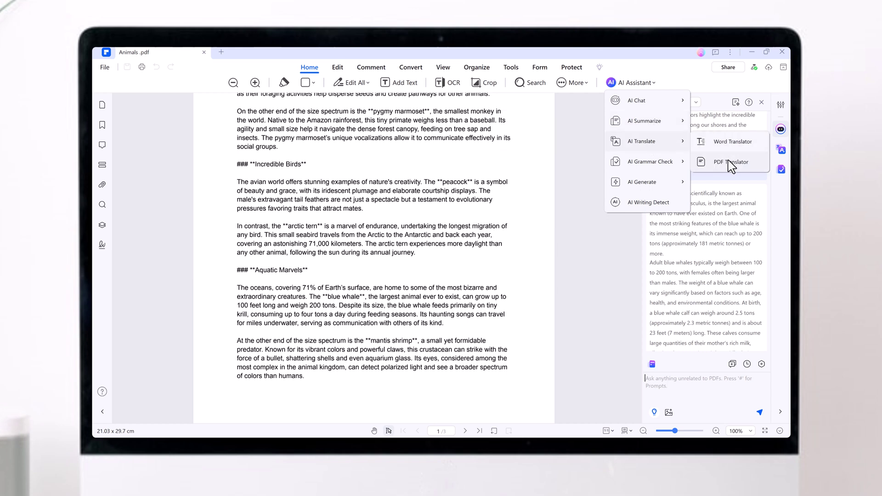
pyautogui.click(730, 143)
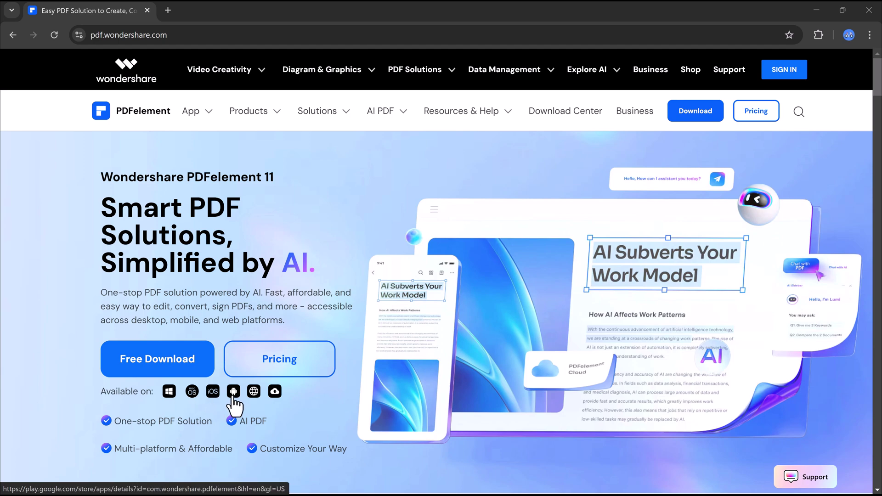
# Step: Browse the PDFelement homepage past the AI PDF Translator to the Tips & tricks Scan PDF articles
pyautogui.moveTo(876, 89); pyautogui.dragTo(879, 141)
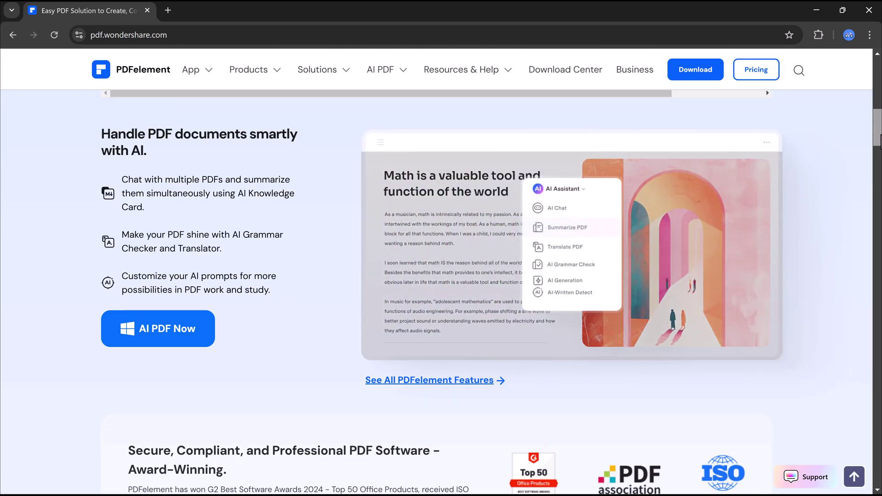
pyautogui.moveTo(879, 141); pyautogui.dragTo(880, 184)
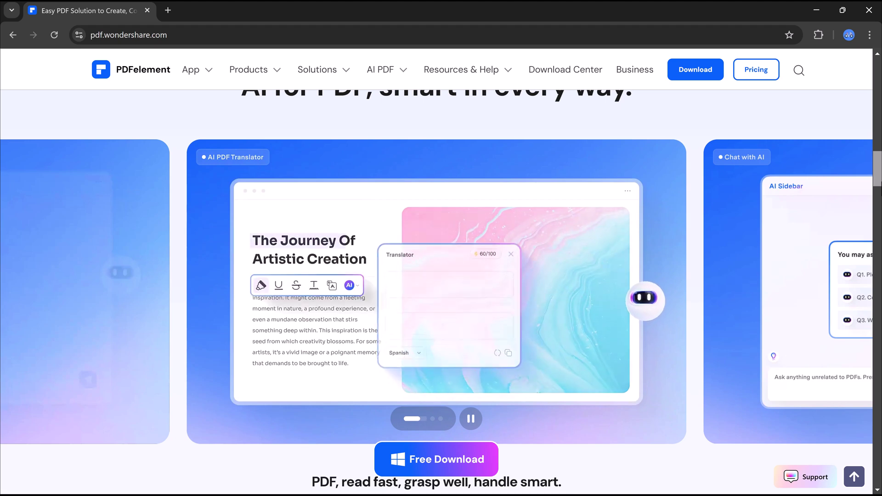
pyautogui.moveTo(880, 185); pyautogui.dragTo(879, 217)
pyautogui.click(417, 183)
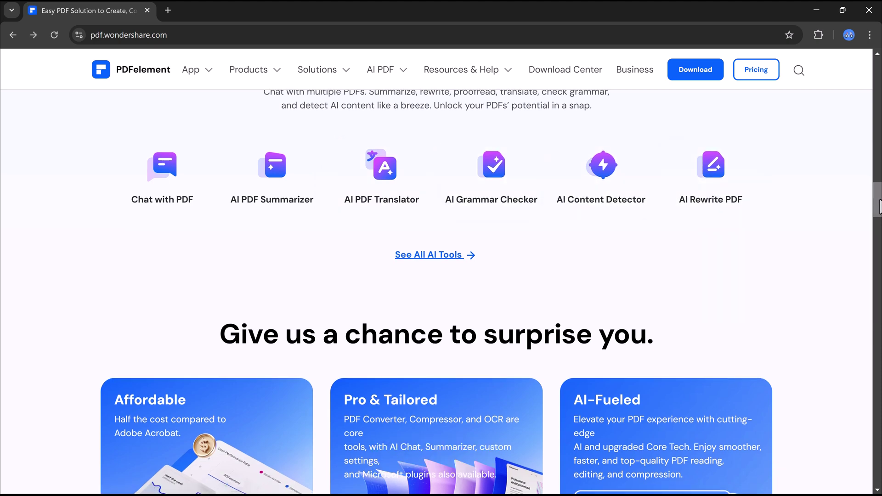
pyautogui.moveTo(878, 206); pyautogui.dragTo(878, 415)
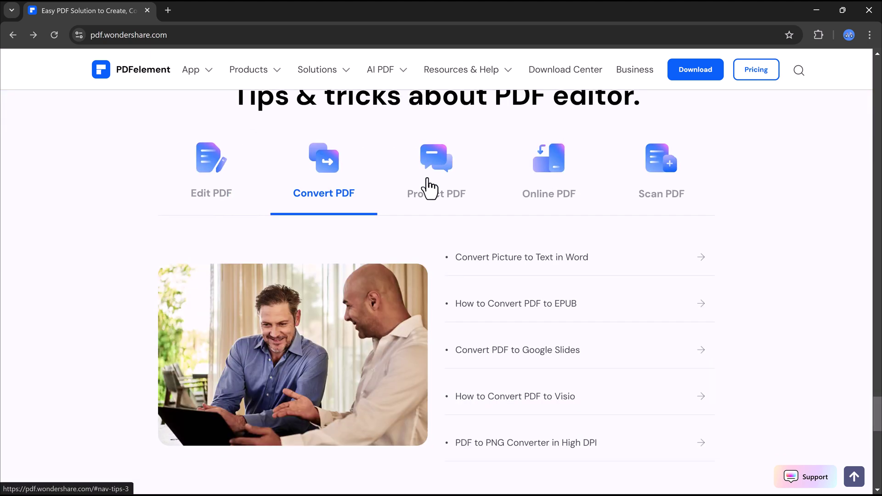
pyautogui.moveTo(490, 188)
pyautogui.moveTo(659, 183)
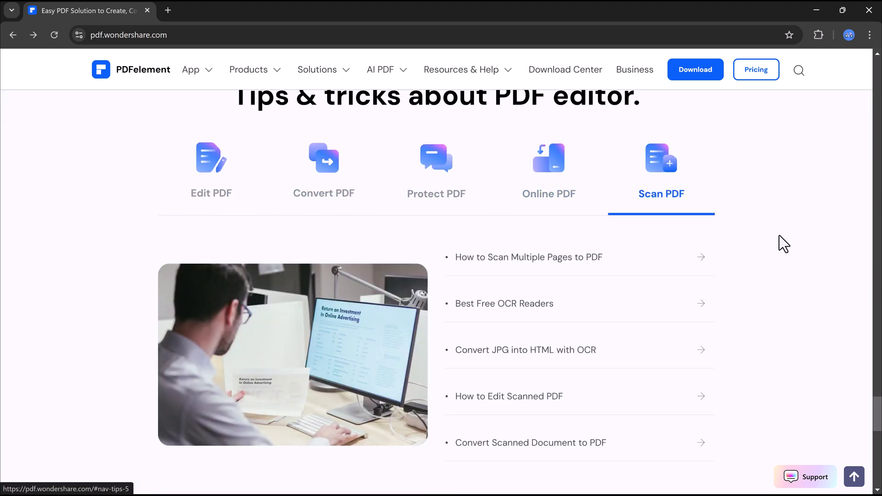
pyautogui.scroll(-2, 877, 416)
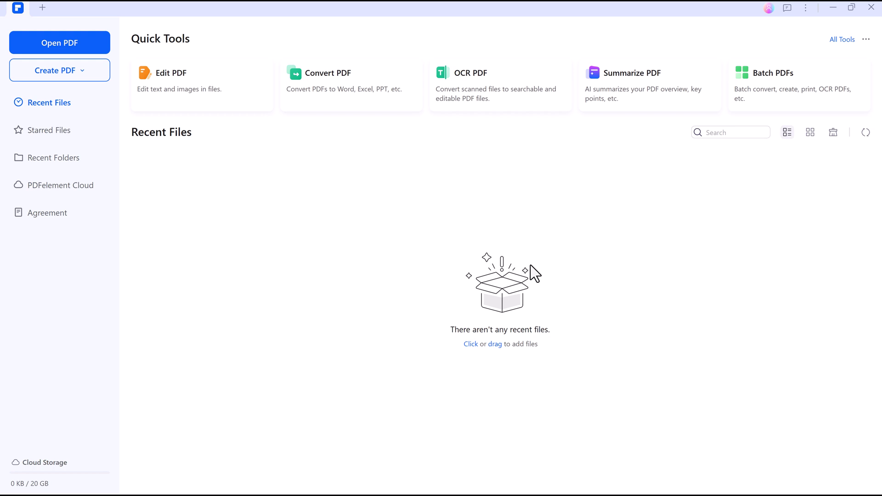
# Step: Open Animals.pdf from disk and look through the document
pyautogui.click(63, 52)
pyautogui.doubleClick(142, 108)
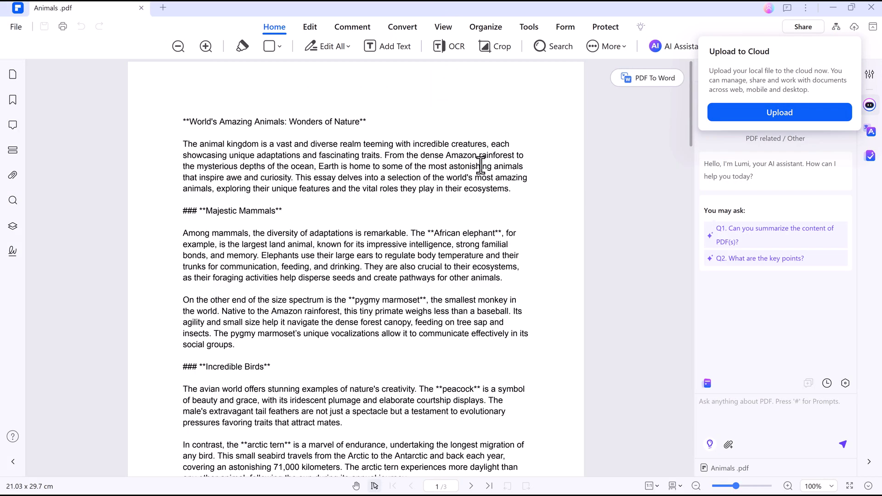
pyautogui.scroll(-15, 480, 165)
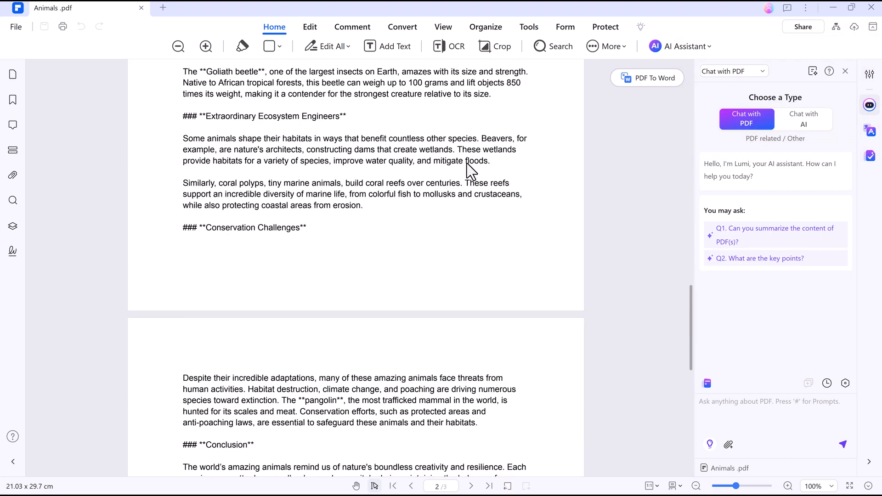
pyautogui.scroll(-5, 468, 170)
# Step: Have the PDF chat summarise Animals.pdf and answer the main threats to the pangolin
pyautogui.scroll(15, 471, 138)
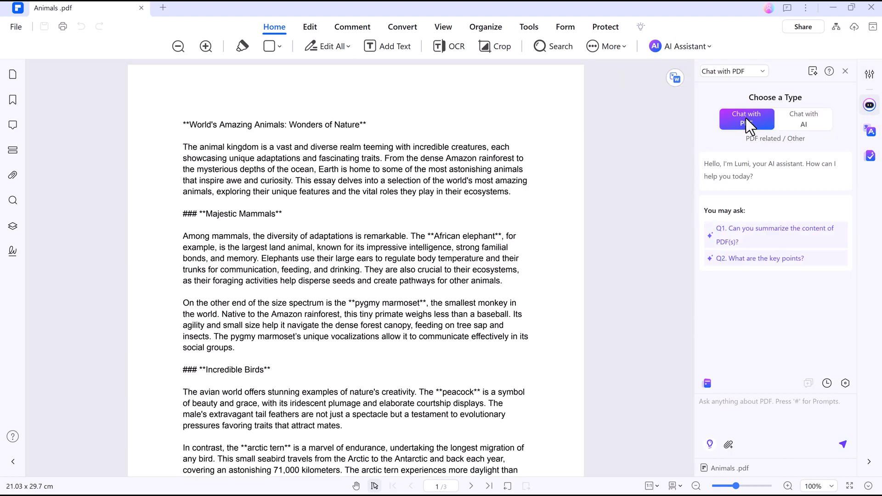
pyautogui.click(752, 229)
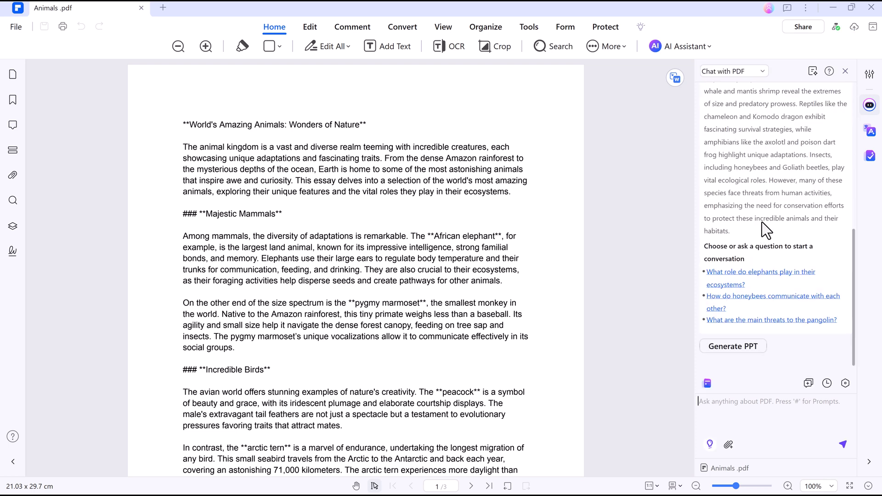
pyautogui.click(766, 322)
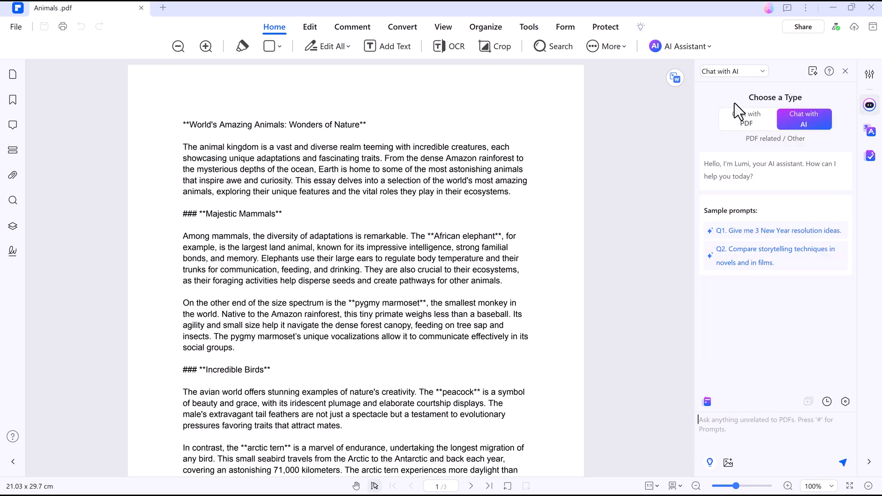
# Step: Switch to Chat with AI and send a prompt about small seabirds
pyautogui.click(734, 427)
pyautogui.write('Write about small seabird')
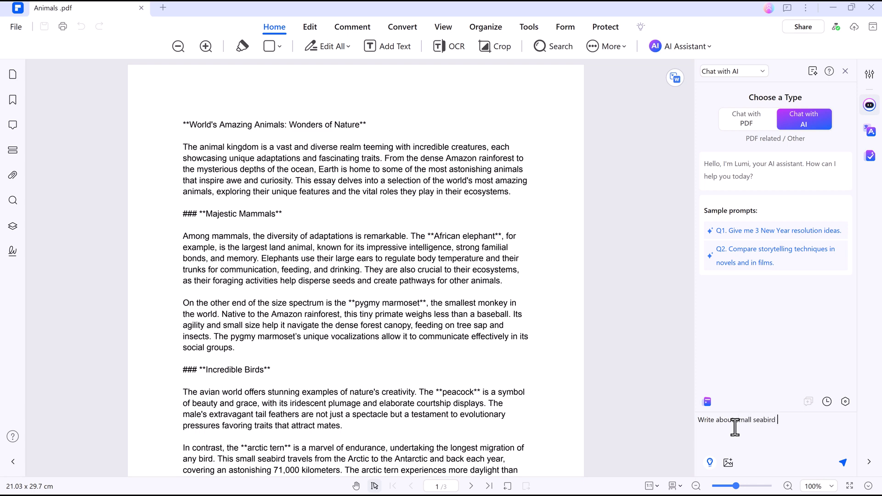
pyautogui.press('Return')
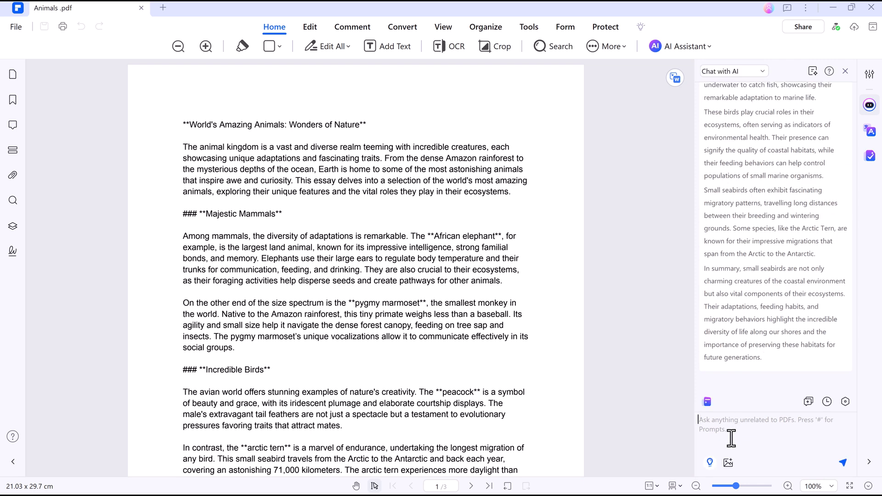
pyautogui.scroll(-5, 445, 350)
# Step: Ask the AI chat 'Write about Blue whale Weight' and read the reply
pyautogui.write('Write about Blue whal')
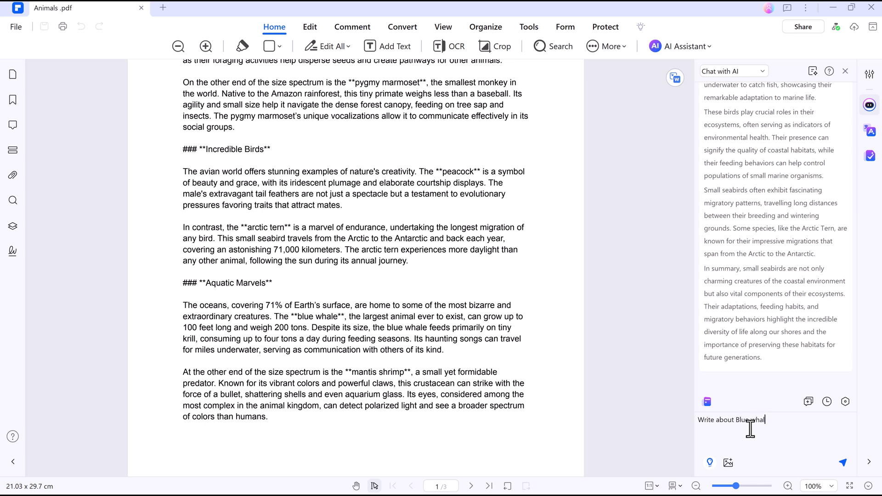
pyautogui.write('e Weight')
pyautogui.press('Return')
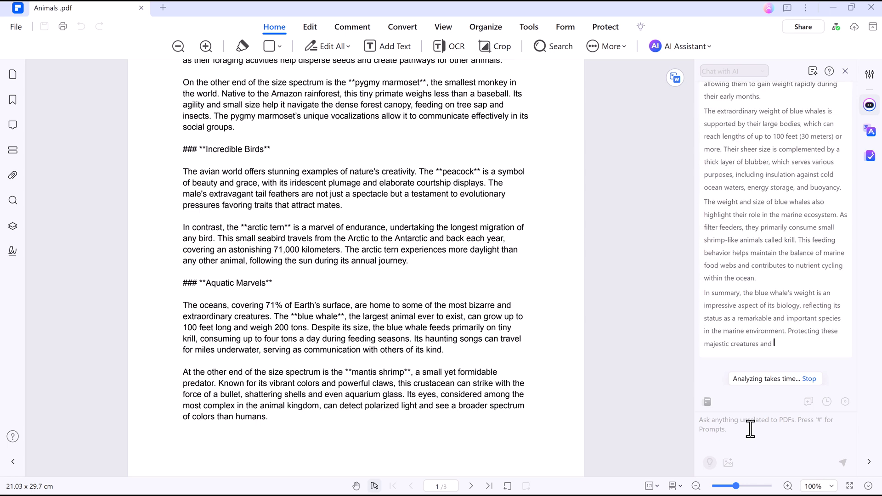
pyautogui.scroll(8, 731, 239)
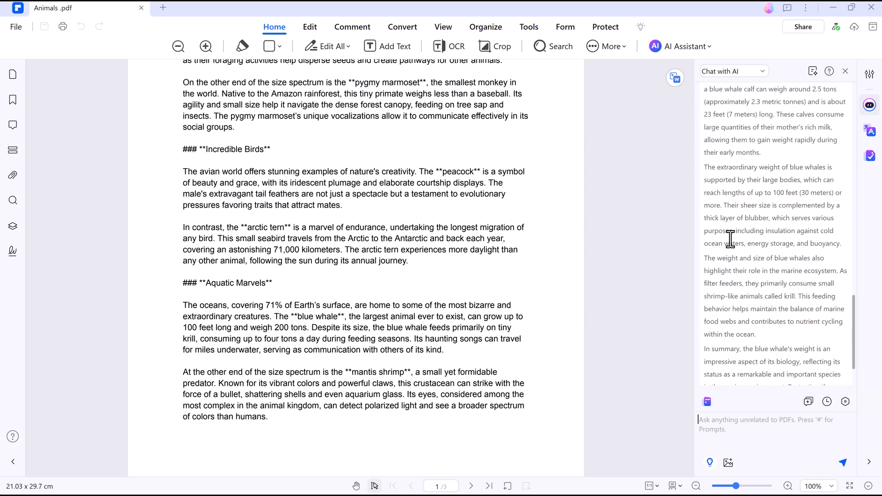
pyautogui.scroll(2, 730, 239)
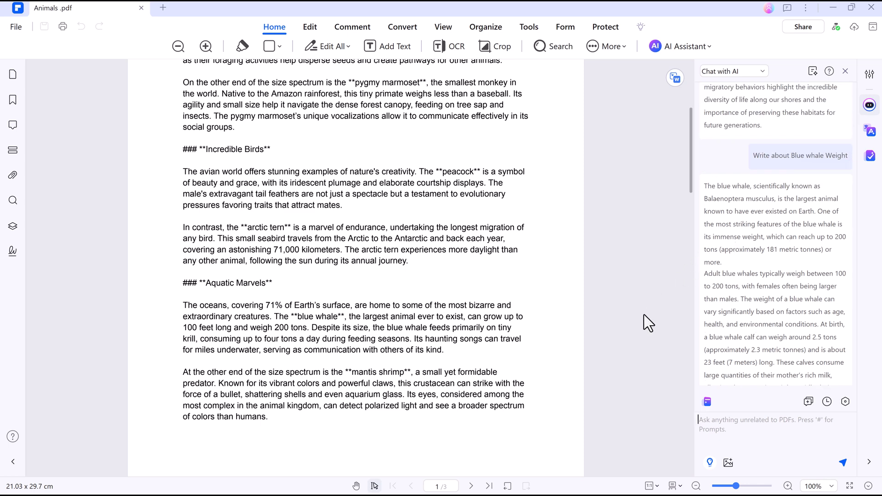
# Step: Open the Word Translator and translate the document's first intro paragraph
pyautogui.click(694, 50)
pyautogui.moveTo(702, 97)
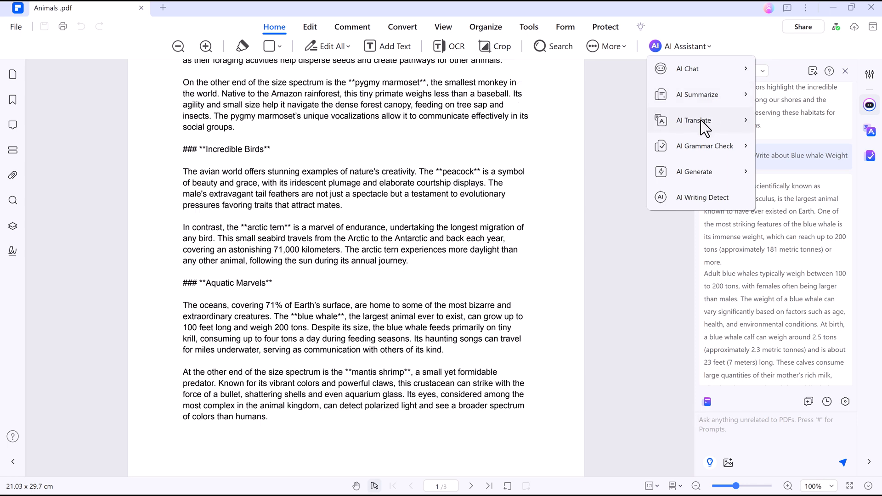
pyautogui.moveTo(701, 119)
pyautogui.click(801, 121)
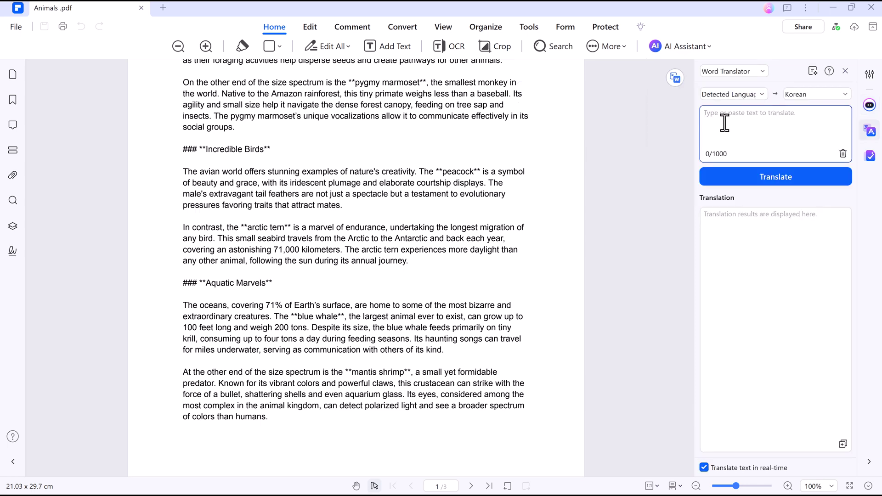
pyautogui.scroll(5, 230, 158)
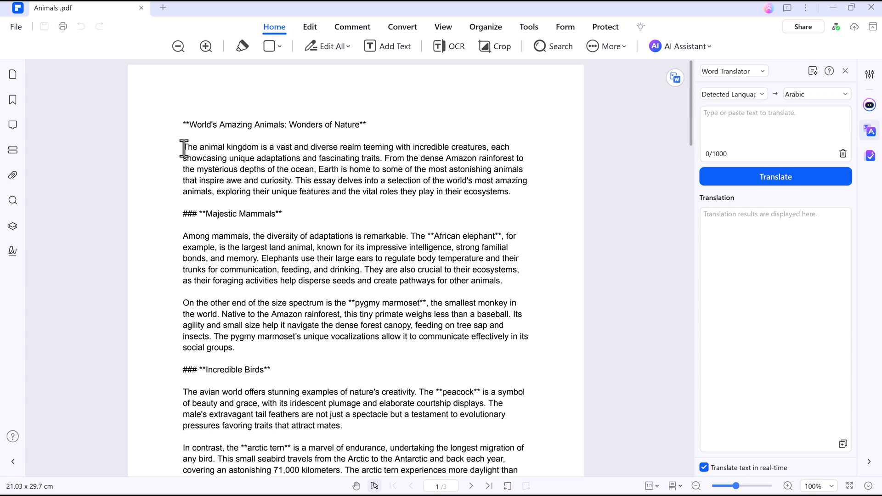
pyautogui.moveTo(204, 153); pyautogui.dragTo(509, 192)
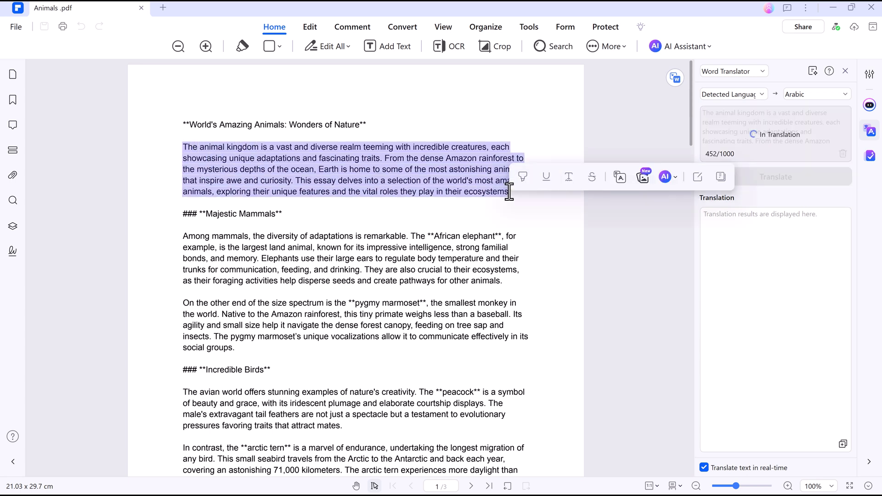
pyautogui.click(558, 208)
# Step: Set the target language to Finnish and translate the 'Among mammals' paragraph
pyautogui.click(831, 94)
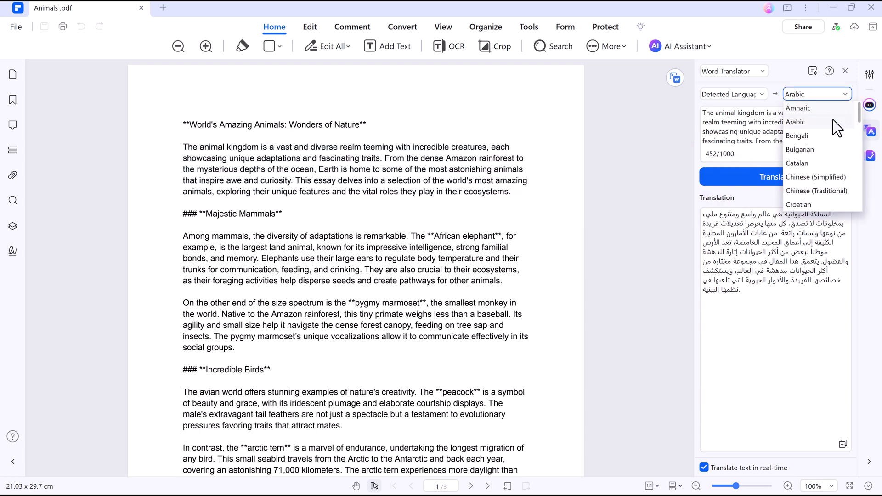
pyautogui.scroll(-3, 827, 133)
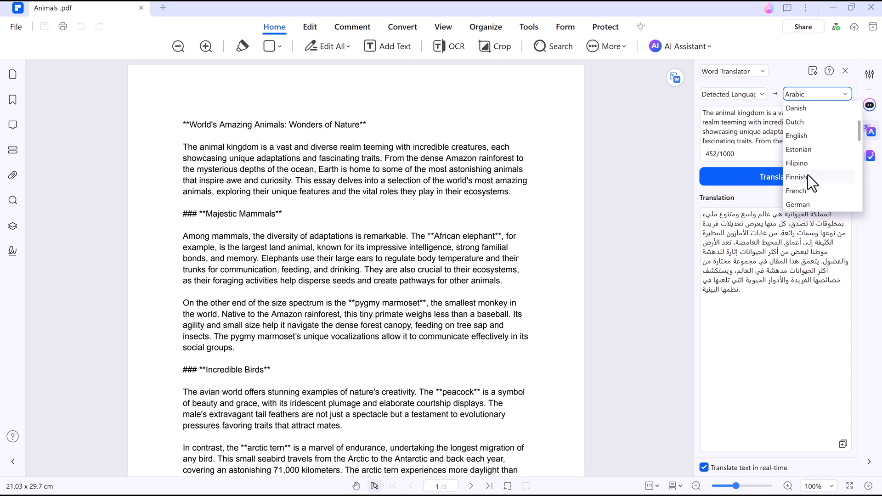
pyautogui.click(807, 176)
pyautogui.moveTo(183, 236); pyautogui.dragTo(503, 281)
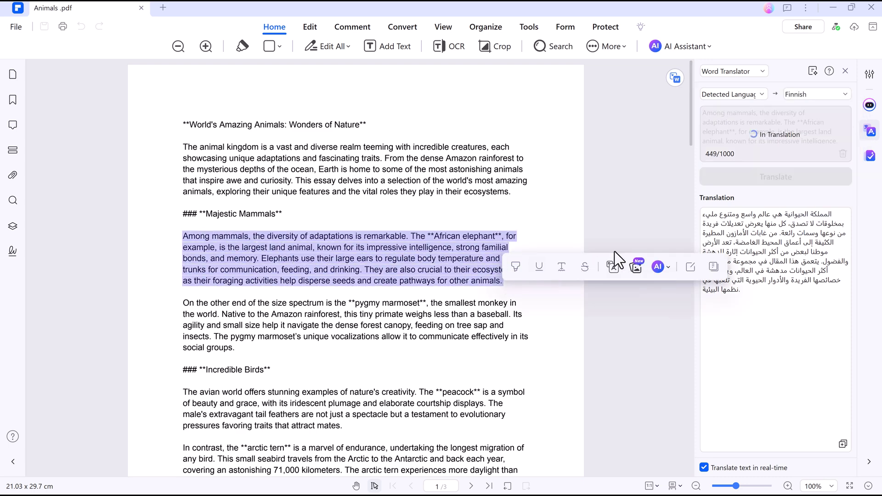
pyautogui.click(648, 235)
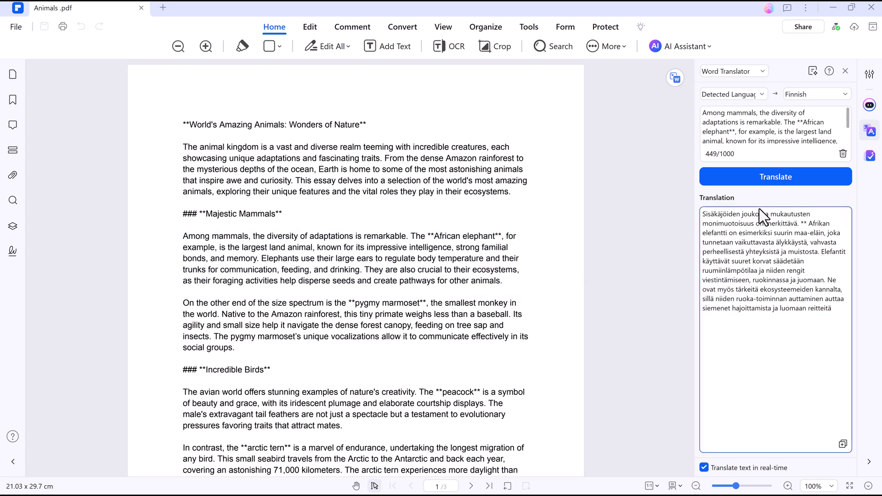
pyautogui.click(691, 49)
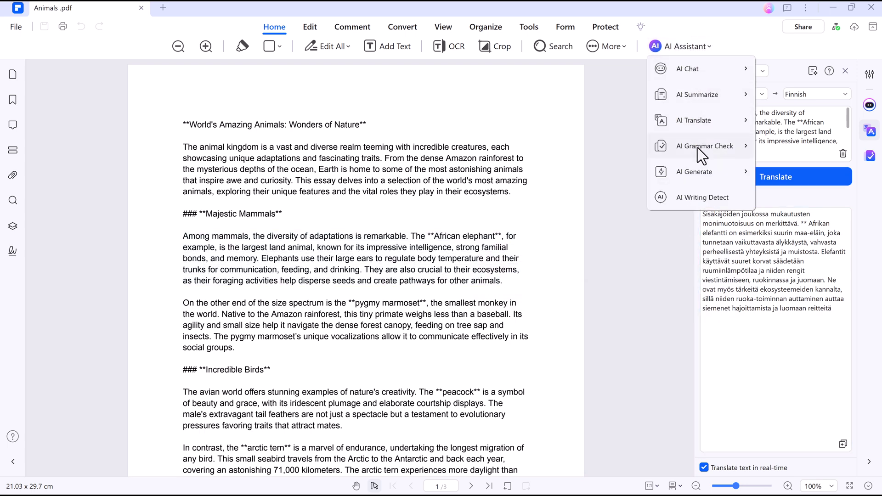
# Step: Run Paragraph Grammar Check on the pygmy marmoset paragraph
pyautogui.moveTo(697, 147)
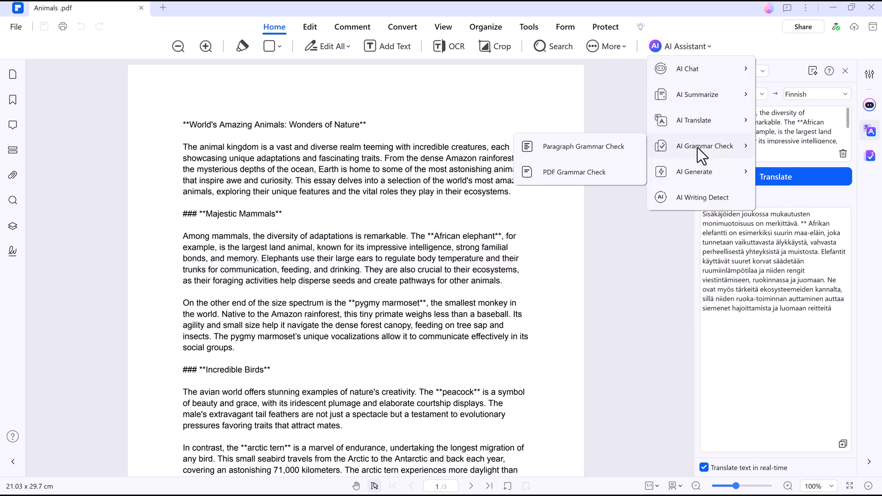
pyautogui.click(597, 146)
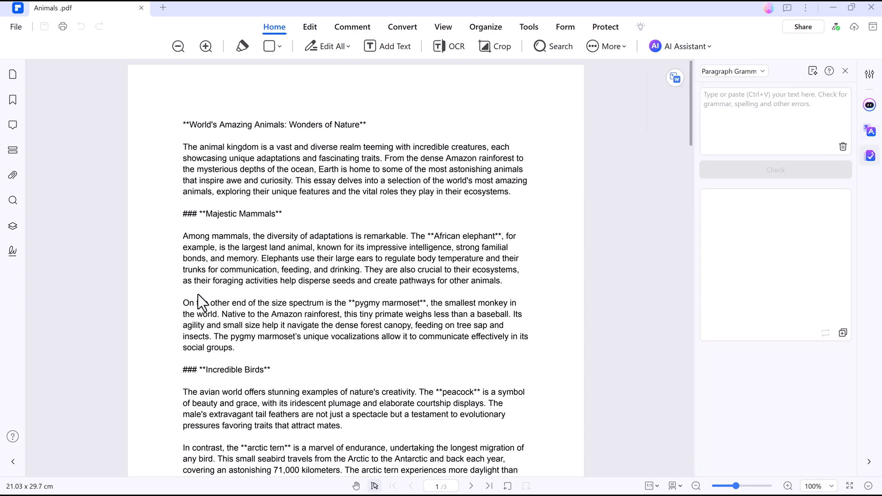
pyautogui.moveTo(183, 301); pyautogui.dragTo(270, 347)
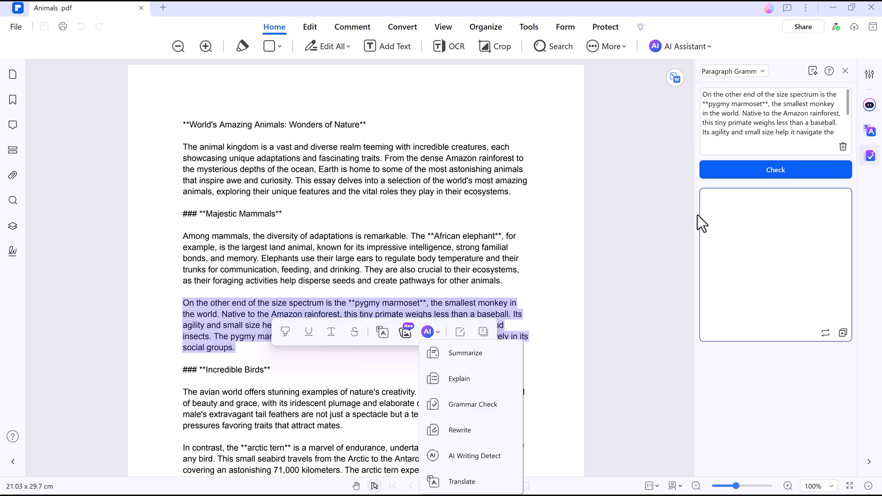
pyautogui.click(751, 173)
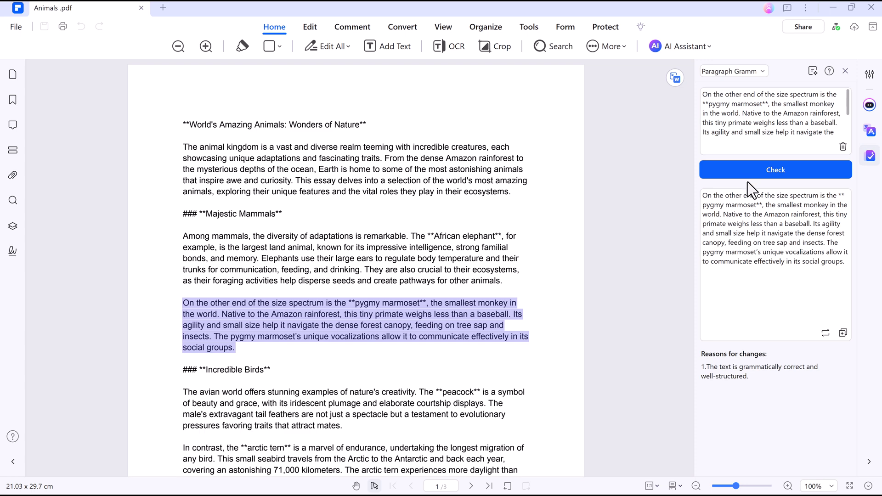
# Step: Grammar-check the bird (peacock) paragraph as well
pyautogui.scroll(-1, 277, 332)
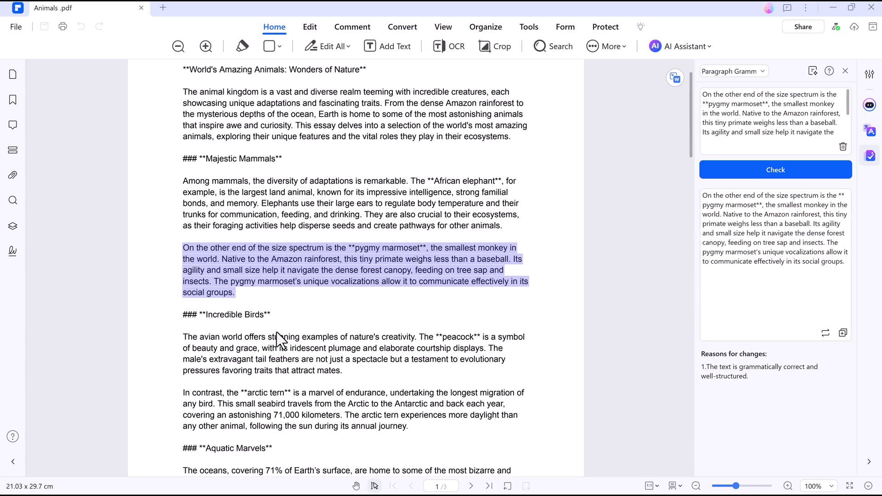
pyautogui.moveTo(185, 337); pyautogui.dragTo(359, 371)
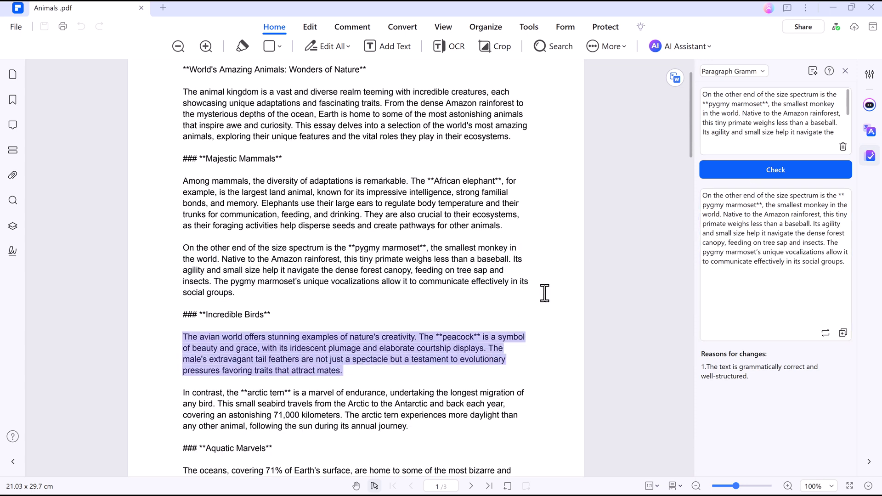
pyautogui.click(757, 173)
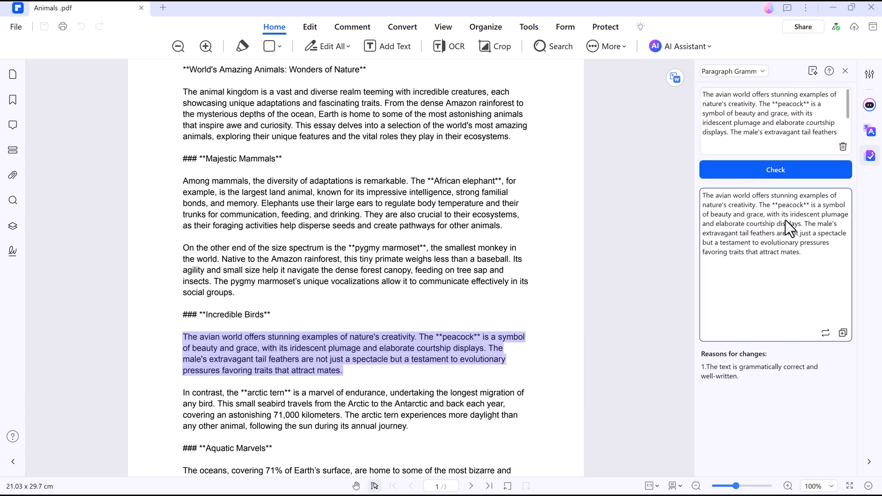
pyautogui.click(310, 27)
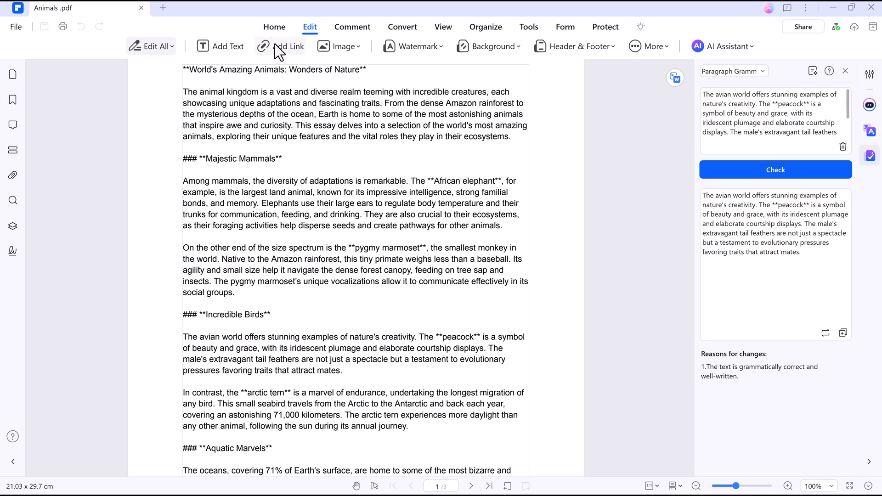
# Step: Replace 'Amazing Animals' in the title with 'Biggest Animal'
pyautogui.scroll(2, 245, 154)
pyautogui.scroll(2, 245, 154)
pyautogui.doubleClick(255, 125)
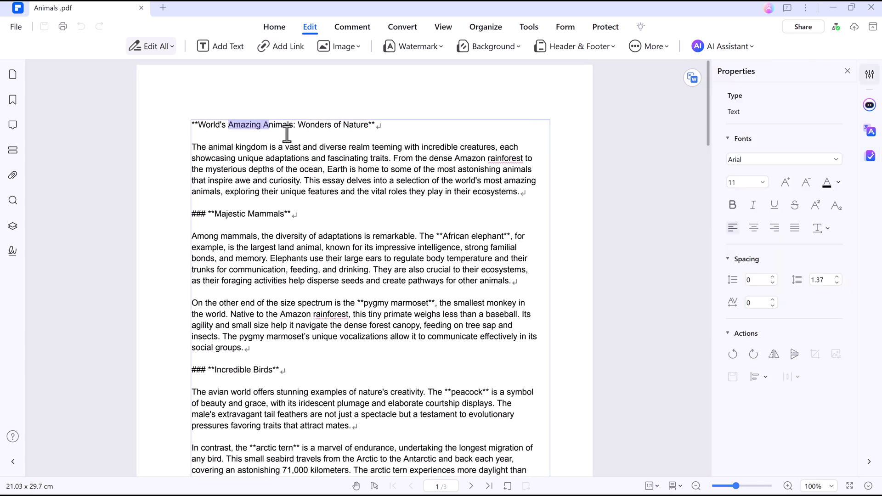
pyautogui.write('Biggest Animal')
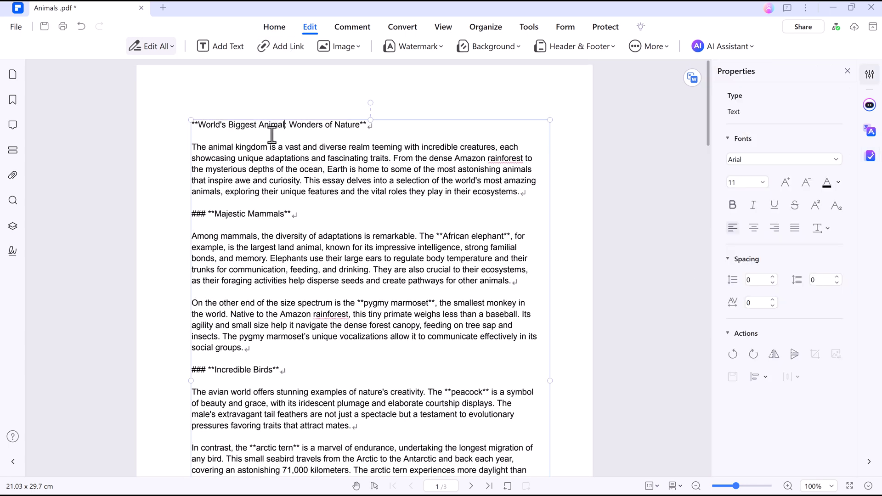
# Step: Format 'Biggest Animal' bold italic Leckerli One, size 11, in light orange
pyautogui.moveTo(285, 125); pyautogui.dragTo(229, 125)
pyautogui.click(297, 104)
pyautogui.click(321, 104)
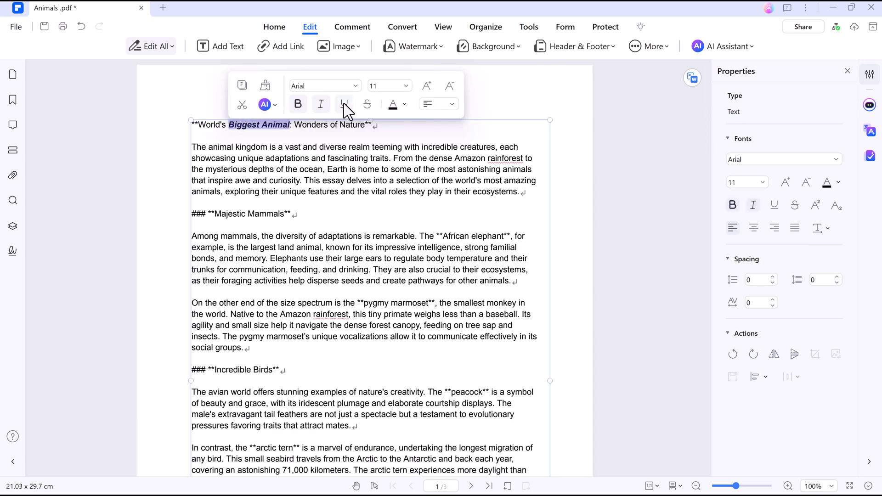
pyautogui.click(355, 86)
pyautogui.click(356, 132)
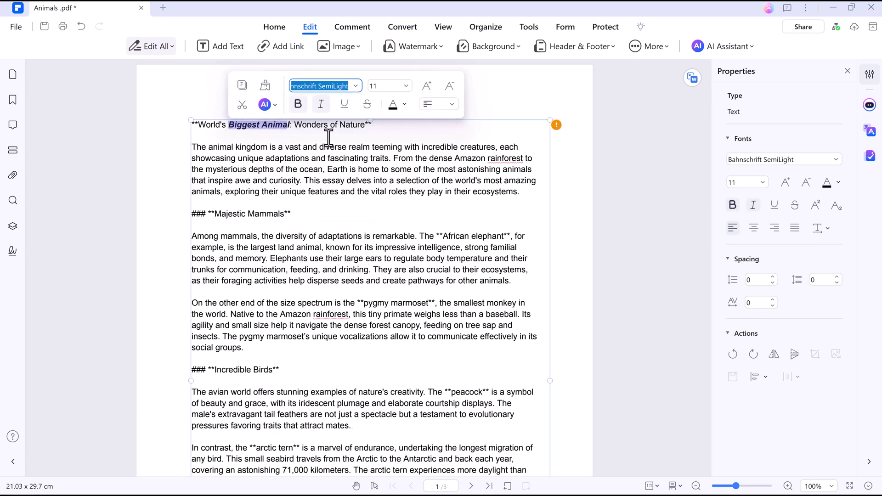
pyautogui.click(355, 85)
pyautogui.click(347, 221)
pyautogui.click(406, 86)
pyautogui.click(390, 188)
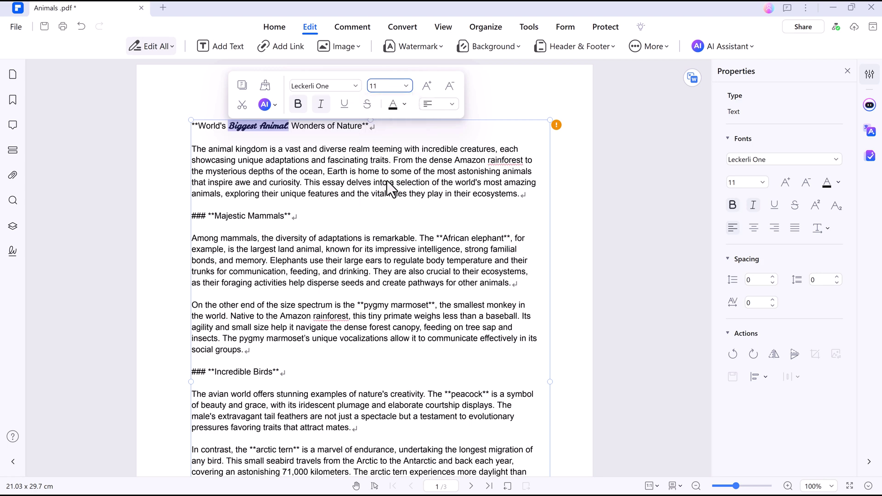
pyautogui.click(404, 104)
pyautogui.click(438, 156)
pyautogui.click(285, 133)
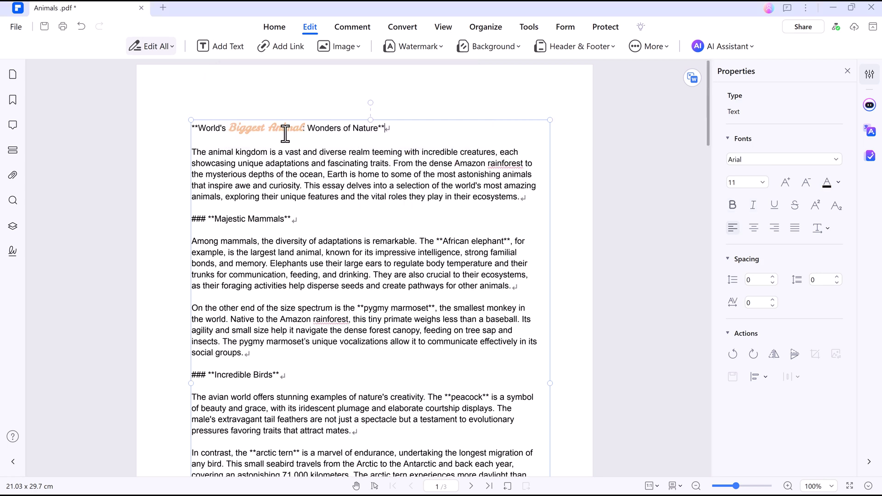
# Step: Change the tern distance 71,000 to 66,000 and make '66,000 kilometers.' bold blue
pyautogui.scroll(-2, 285, 151)
pyautogui.doubleClick(296, 365)
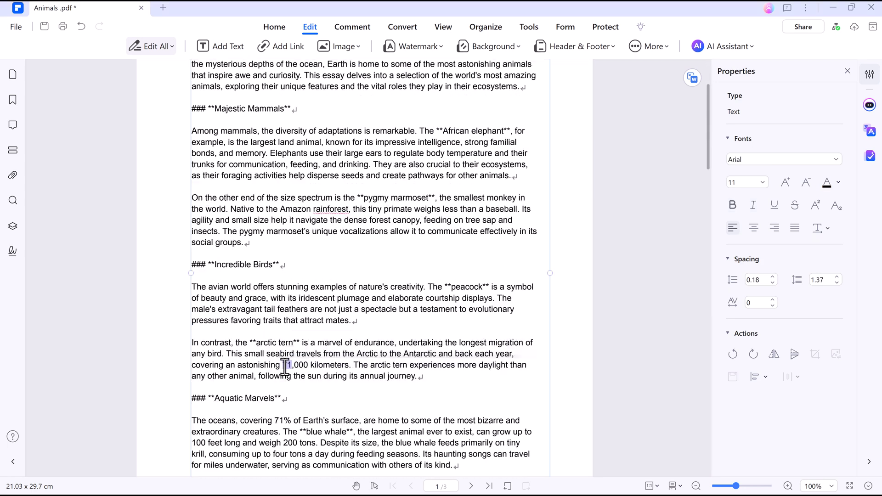
pyautogui.write('66,000')
pyautogui.moveTo(283, 365); pyautogui.dragTo(355, 365)
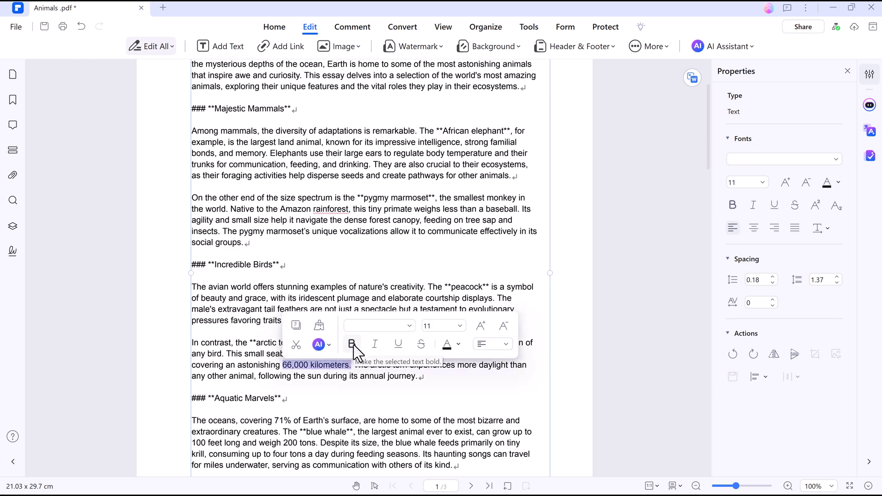
pyautogui.click(352, 344)
pyautogui.click(458, 344)
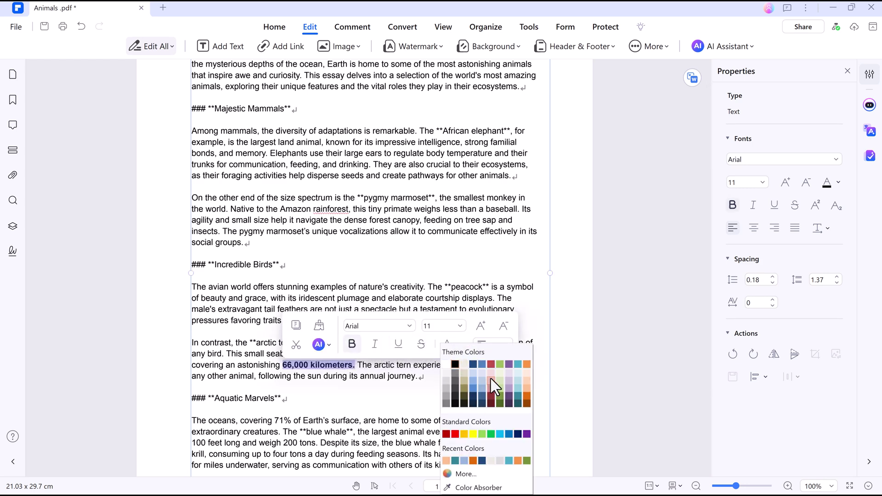
pyautogui.click(474, 365)
pyautogui.click(415, 390)
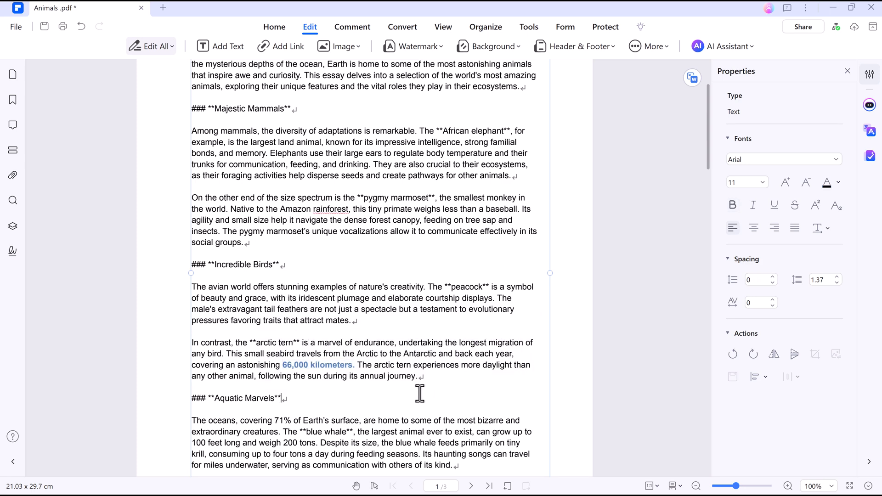
pyautogui.scroll(-2, 420, 392)
# Step: Highlight the first two intro lines green and the opening mammals sentences purple
pyautogui.click(351, 26)
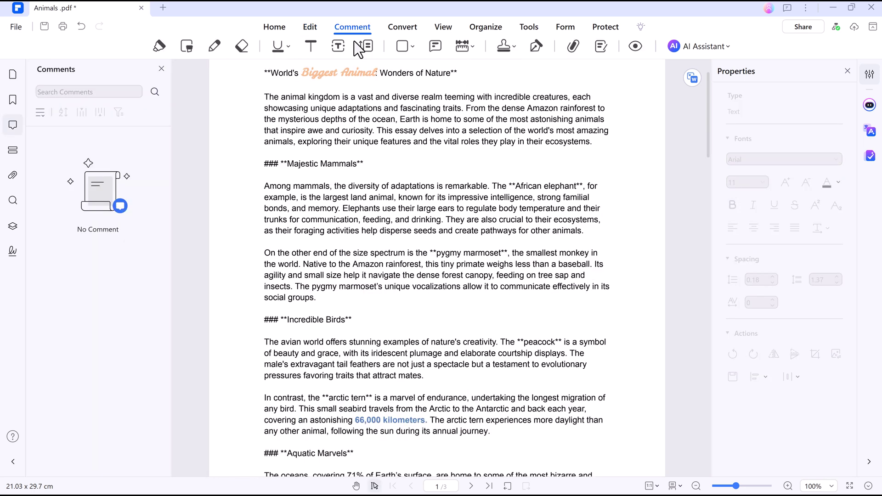
pyautogui.click(158, 45)
pyautogui.moveTo(264, 97); pyautogui.dragTo(473, 110)
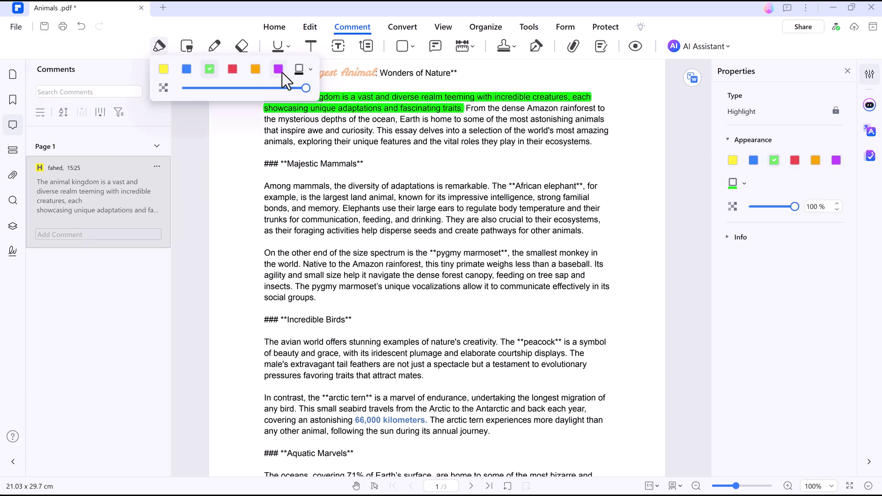
pyautogui.click(296, 70)
pyautogui.moveTo(265, 186); pyautogui.dragTo(354, 202)
# Step: Strike out the start of the marmoset paragraph
pyautogui.click(287, 46)
pyautogui.click(306, 94)
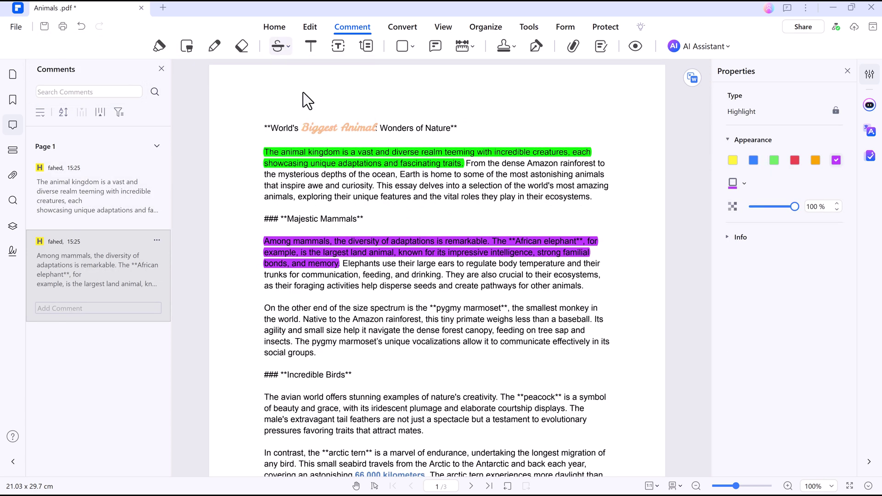
pyautogui.moveTo(265, 280); pyautogui.dragTo(582, 292)
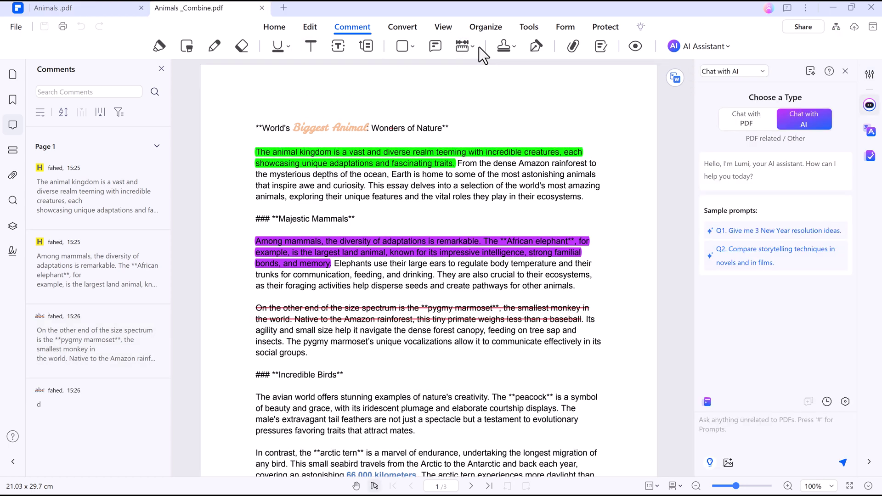
# Step: Place a FINAL stamp below the last paragraph
pyautogui.click(507, 48)
pyautogui.moveTo(524, 73)
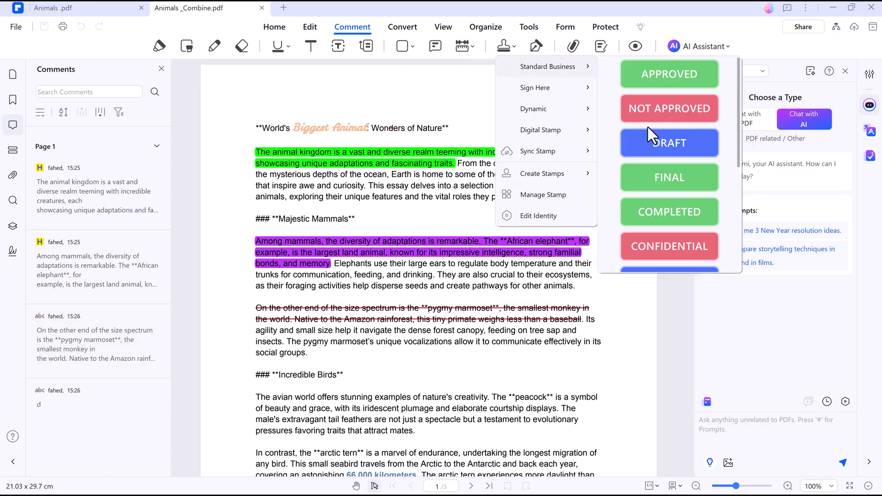
pyautogui.scroll(-4, 661, 133)
pyautogui.scroll(3, 662, 162)
pyautogui.click(656, 127)
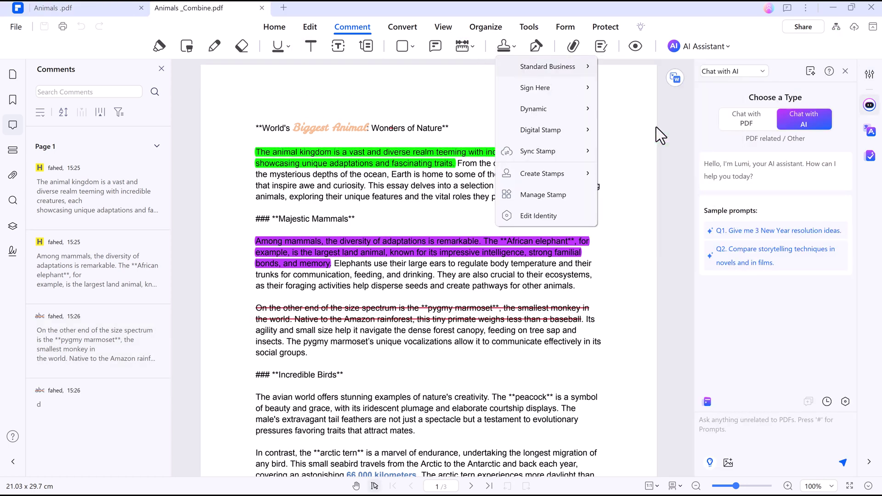
pyautogui.scroll(-1, 610, 157)
pyautogui.click(521, 395)
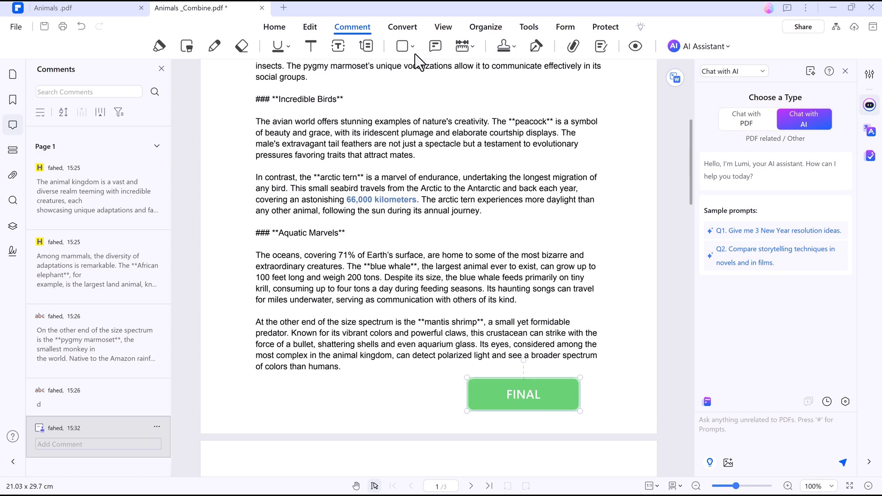
pyautogui.click(398, 26)
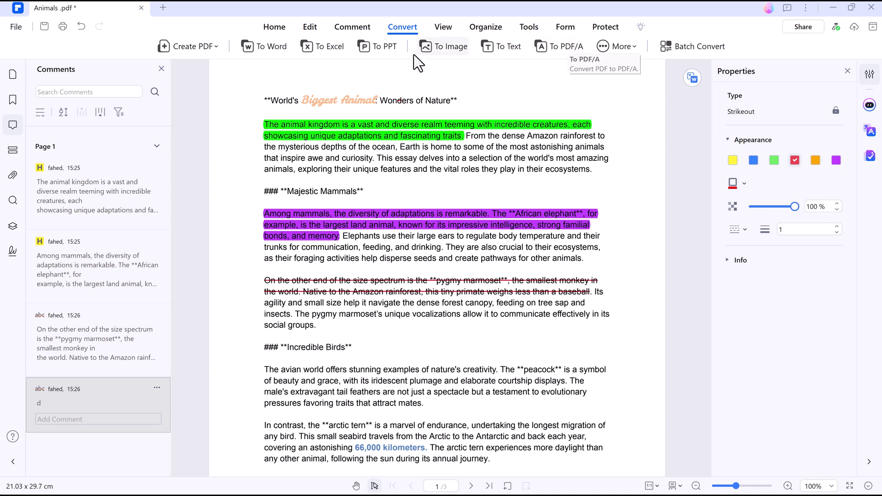
# Step: Save the PDF and convert it to Word (*.docx) as Animals .docx on the Desktop
pyautogui.click(284, 50)
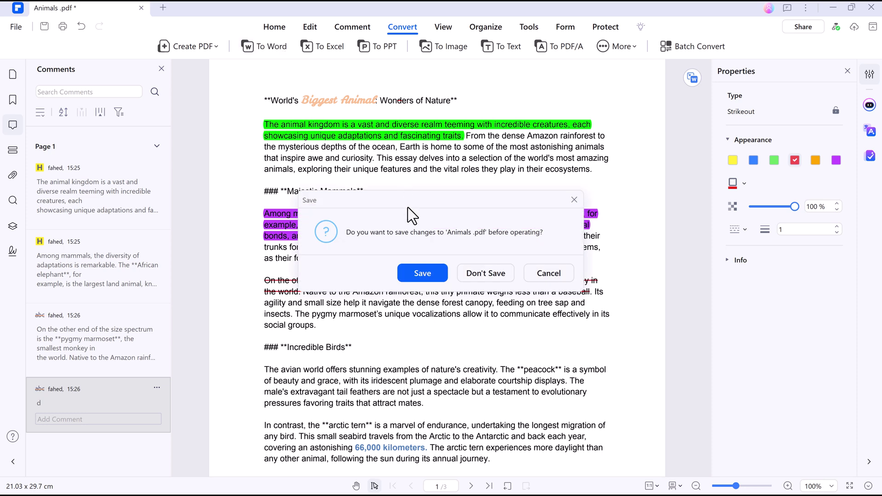
pyautogui.click(431, 273)
pyautogui.click(471, 192)
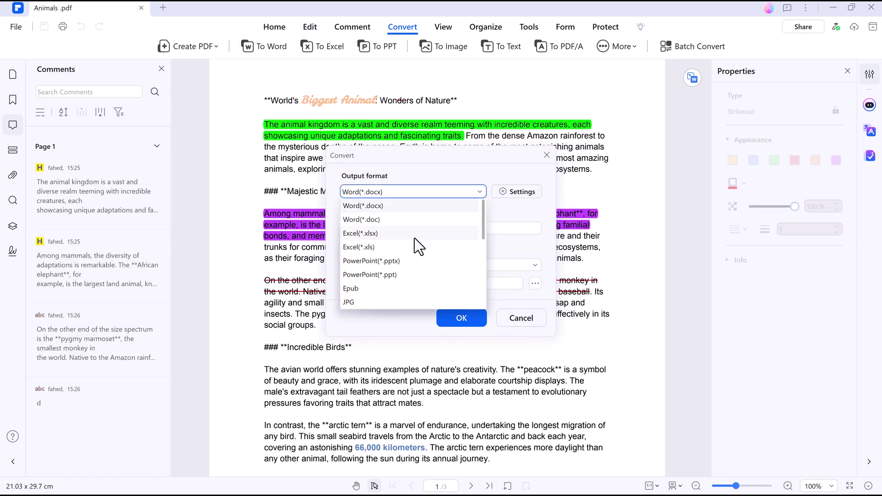
pyautogui.click(419, 205)
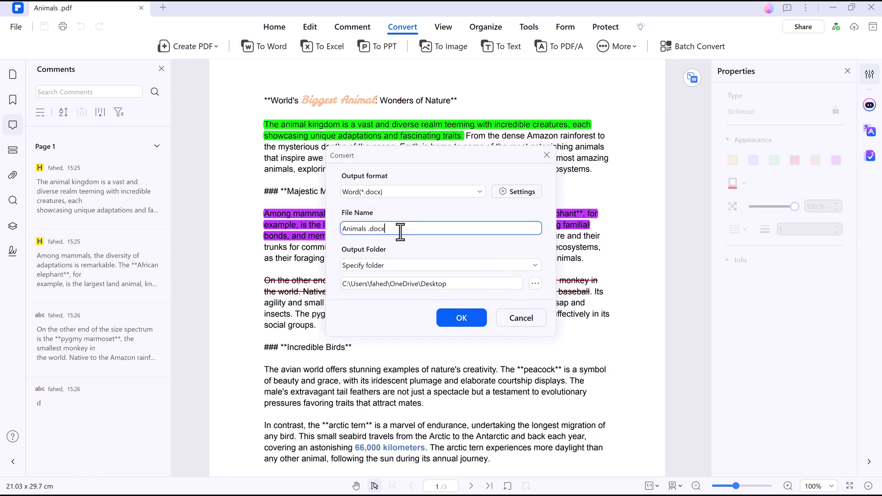
pyautogui.click(420, 266)
pyautogui.click(413, 293)
pyautogui.click(457, 320)
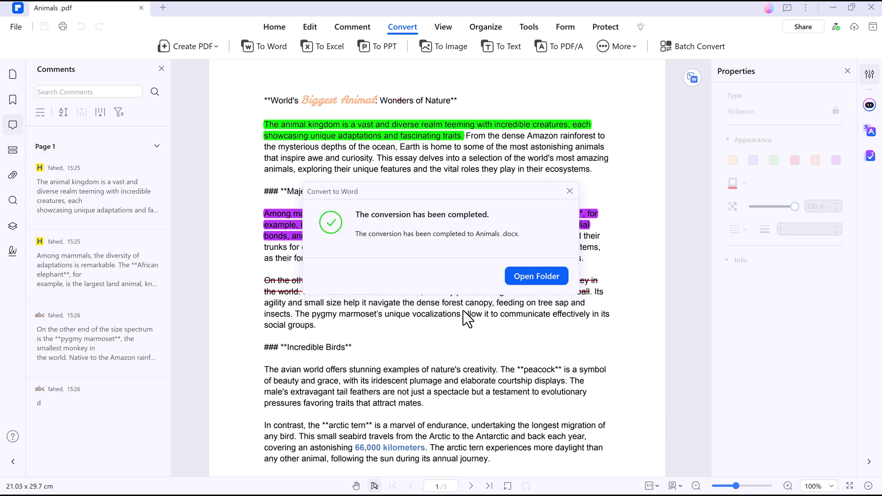
# Step: Start Read Aloud on the current page and scroll along while it reads
pyautogui.scroll(-3, 548, 161)
pyautogui.click(442, 27)
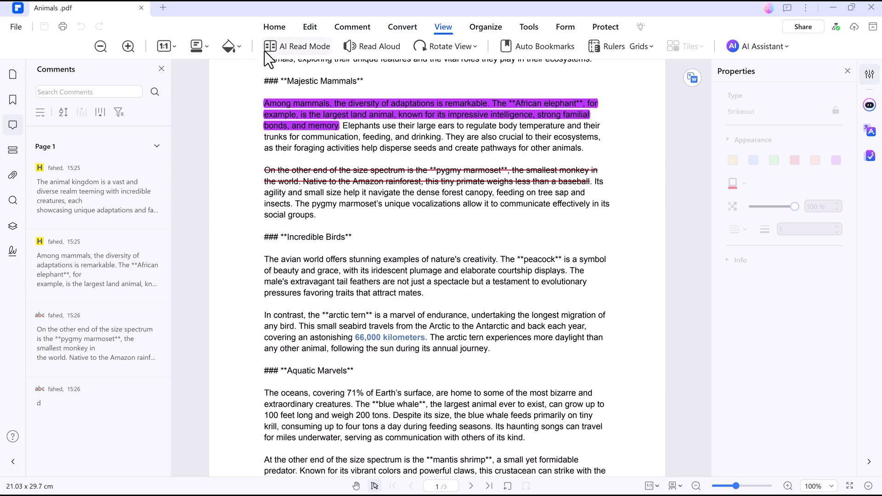
pyautogui.scroll(2, 377, 51)
pyautogui.click(378, 51)
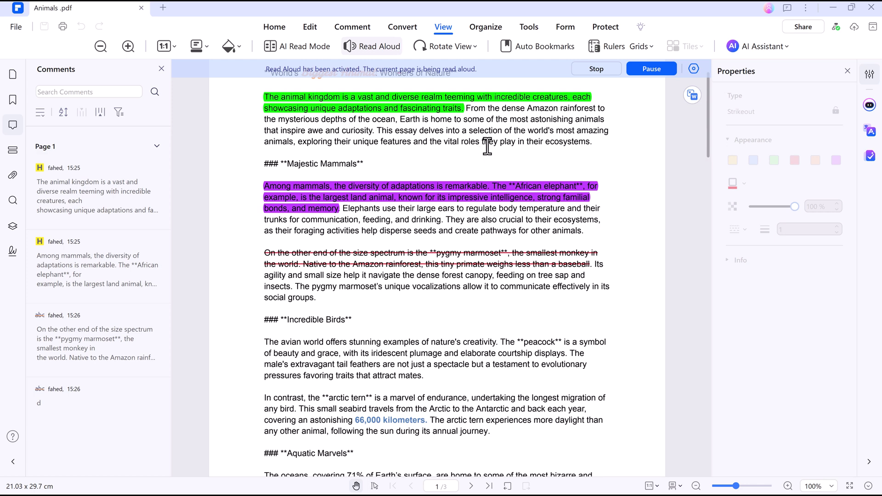
pyautogui.scroll(-5, 487, 146)
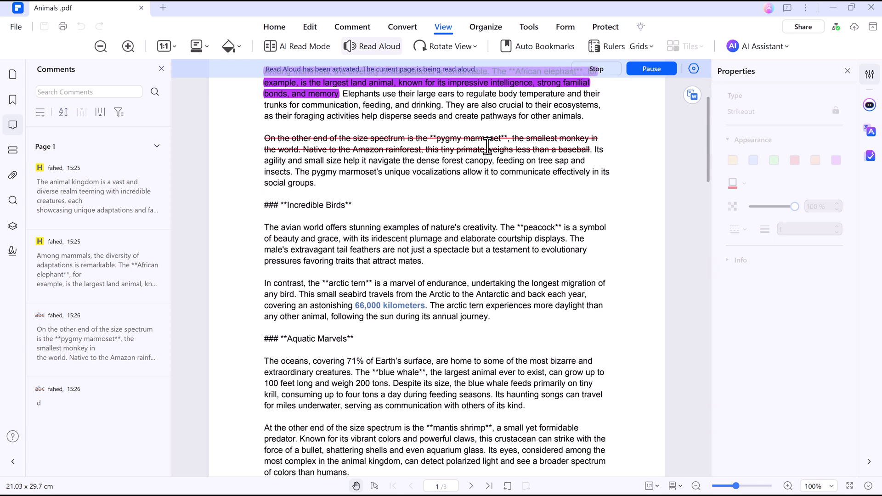
pyautogui.scroll(-1, 487, 146)
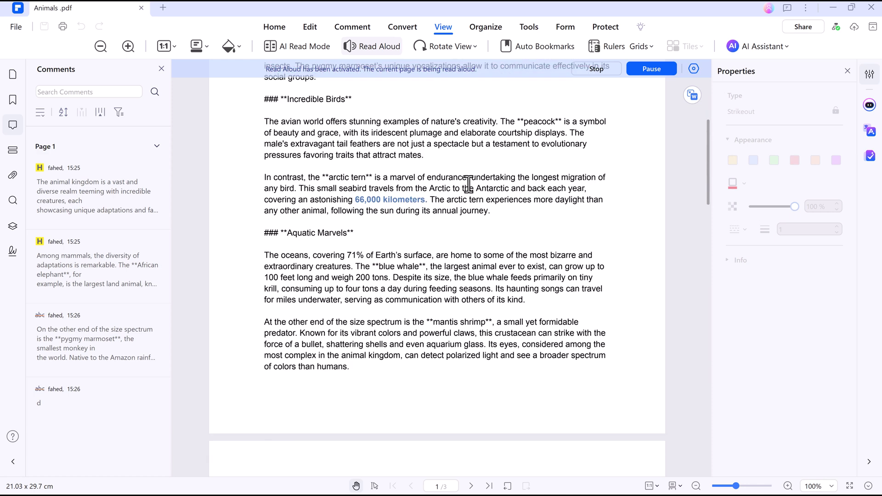
pyautogui.scroll(-4, 468, 184)
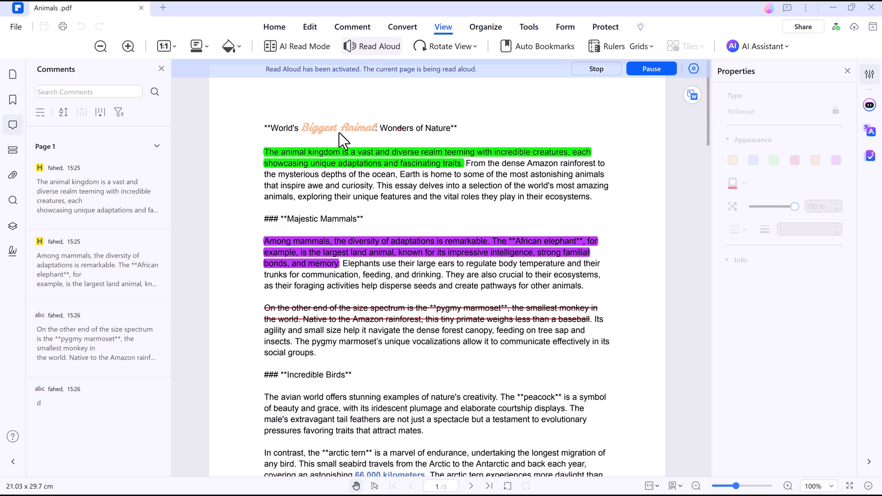
# Step: Stop the read-aloud and rotate the page view a quarter turn, then upside down
pyautogui.click(615, 68)
pyautogui.click(462, 51)
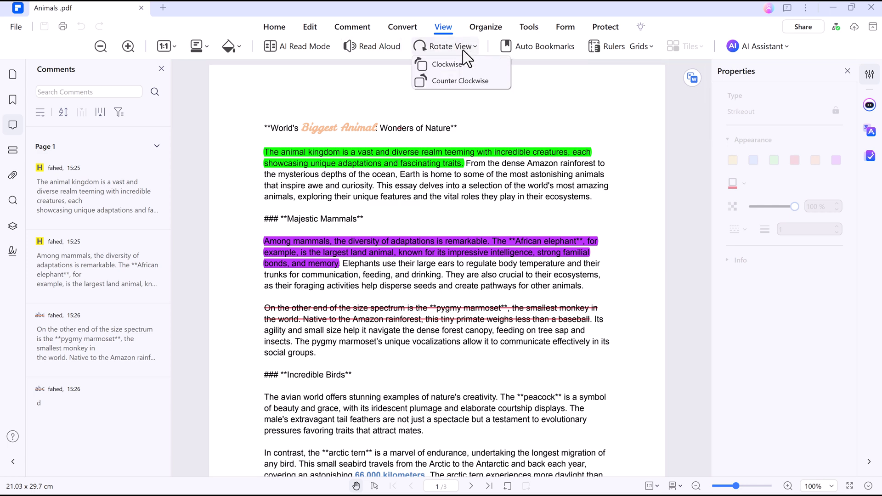
pyautogui.click(460, 69)
pyautogui.click(463, 51)
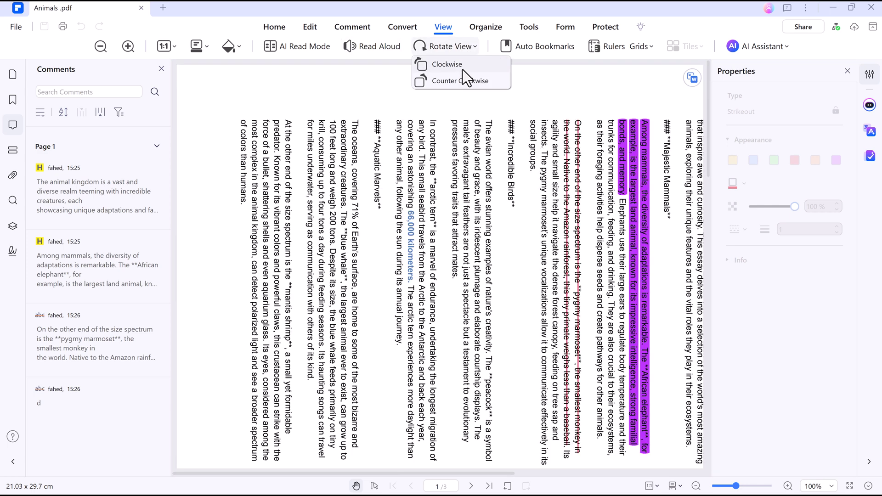
pyautogui.click(462, 66)
# Step: Turn the page view back to upright and show the three pages as Organize thumbnails
pyautogui.click(459, 51)
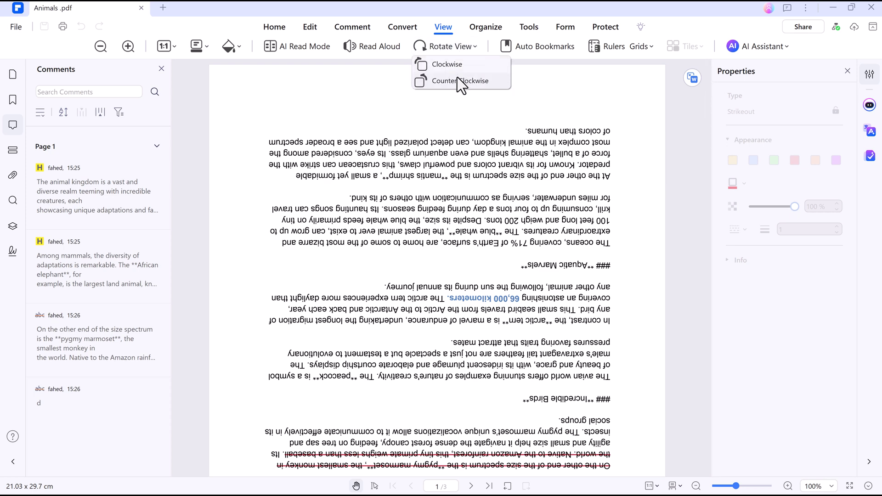
pyautogui.click(463, 81)
pyautogui.click(456, 50)
pyautogui.click(460, 81)
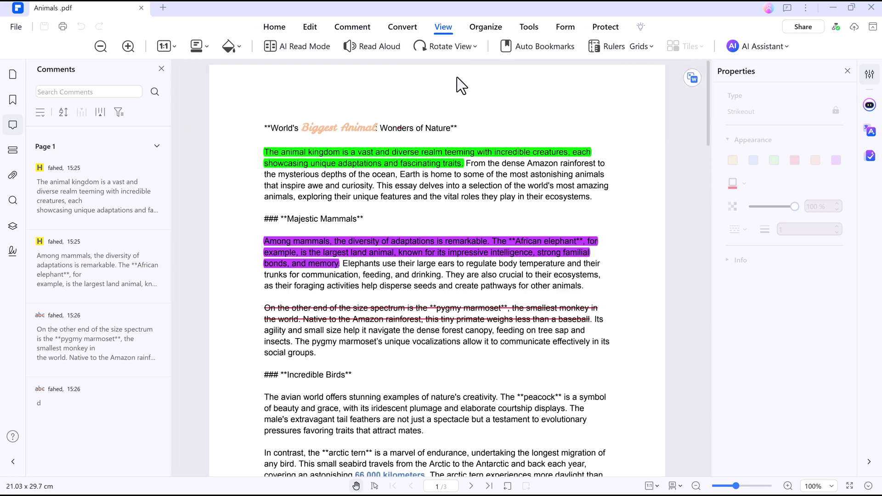
pyautogui.click(486, 28)
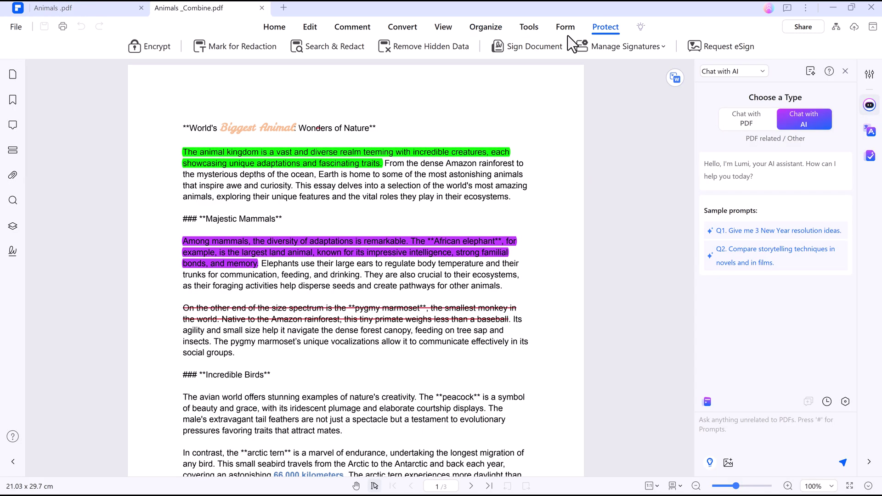
# Step: Give Animals _Combine.pdf an open password and a permission password in the encryption settings
pyautogui.click(152, 46)
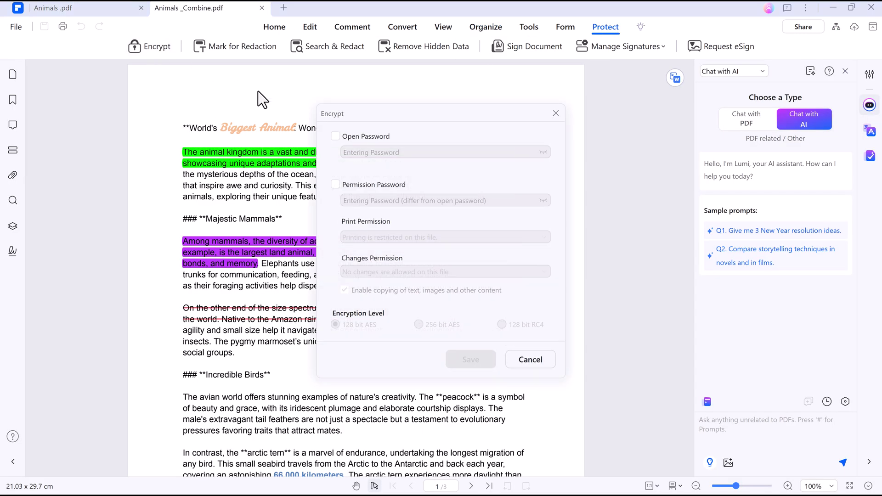
pyautogui.click(335, 135)
pyautogui.write('1')
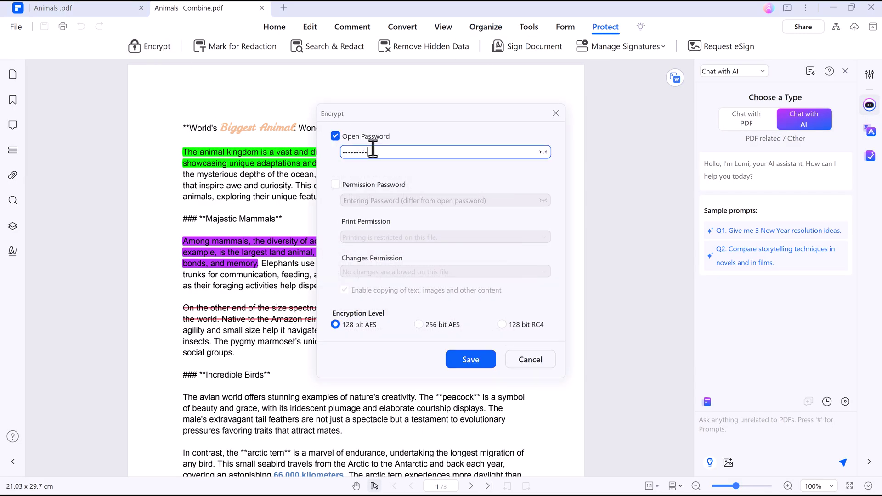
pyautogui.click(335, 184)
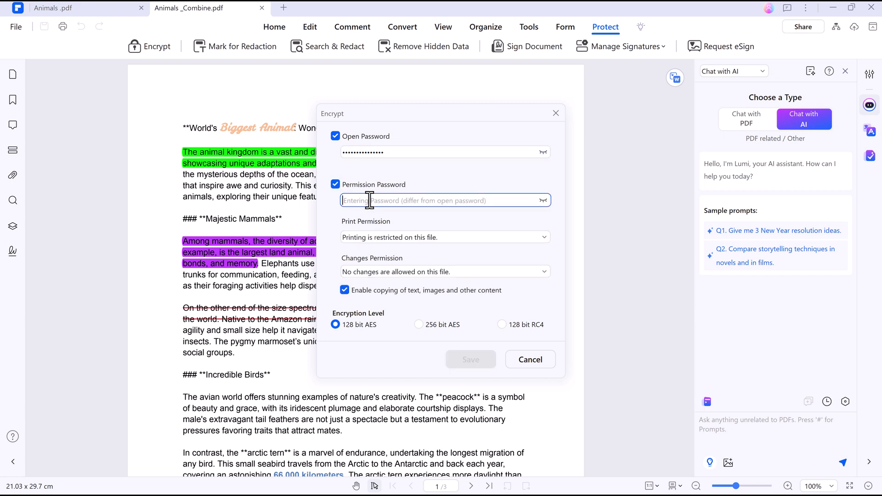
pyautogui.write('123')
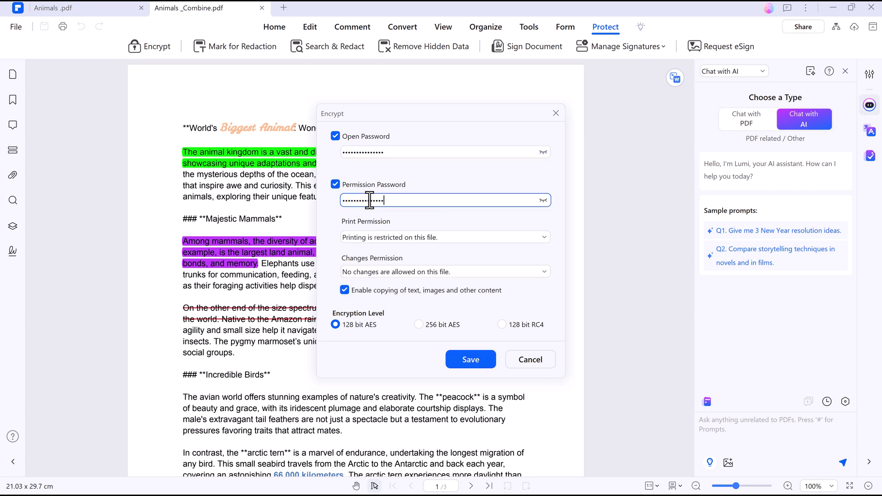
# Step: Keep printing restricted and changes disallowed, then save the 128-bit AES encryption
pyautogui.click(422, 237)
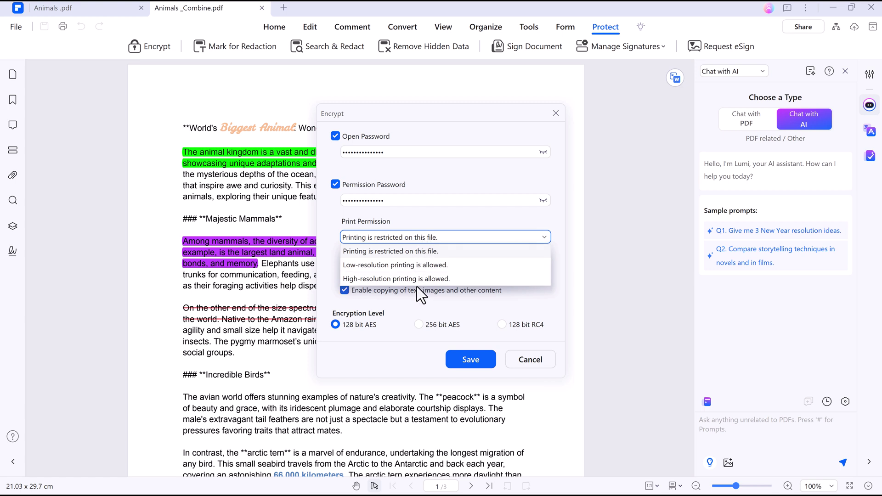
pyautogui.click(558, 262)
pyautogui.click(523, 271)
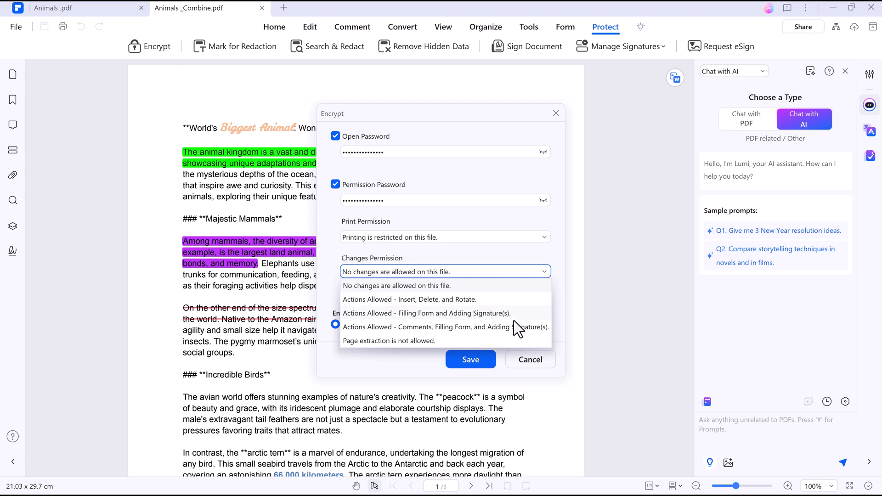
pyautogui.click(553, 184)
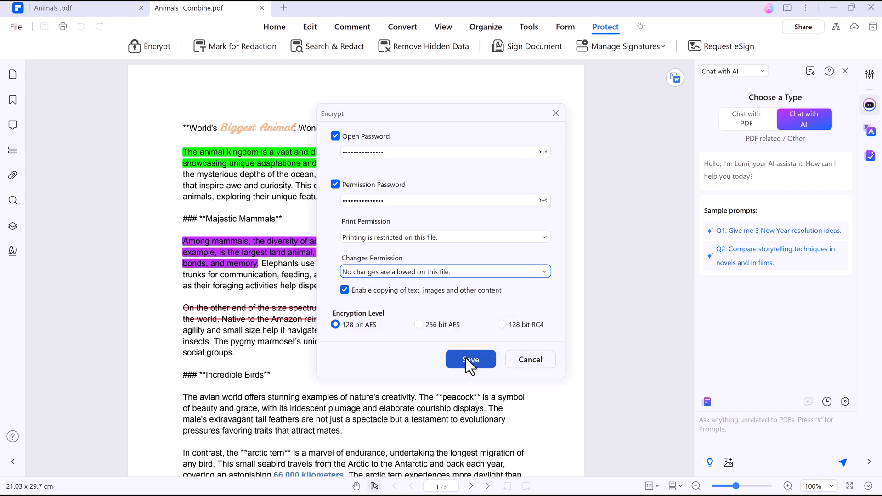
pyautogui.click(528, 360)
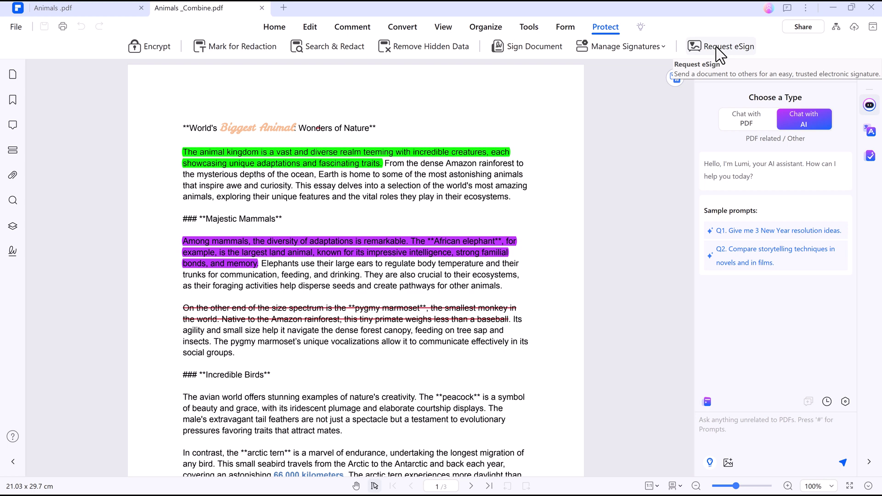
pyautogui.click(508, 50)
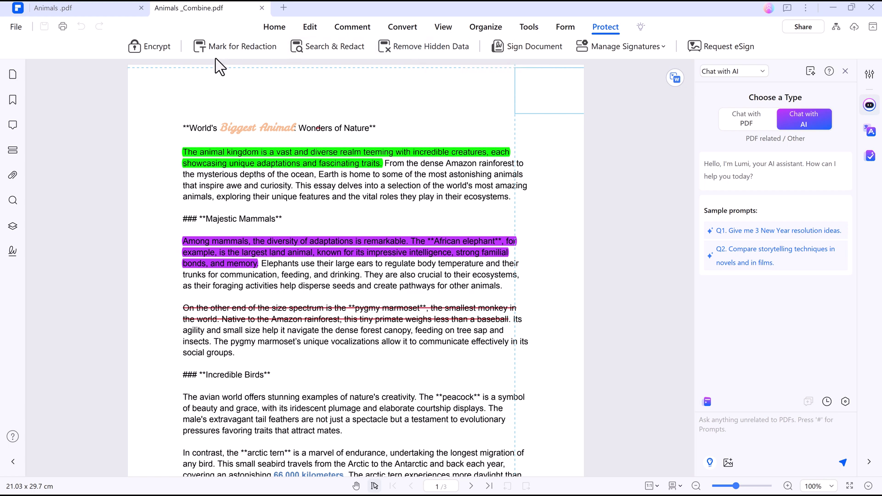
pyautogui.click(520, 26)
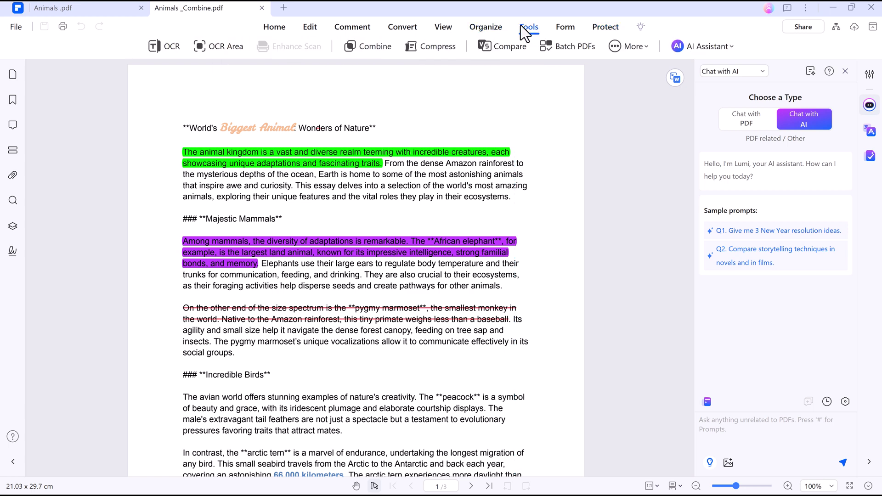
pyautogui.click(459, 25)
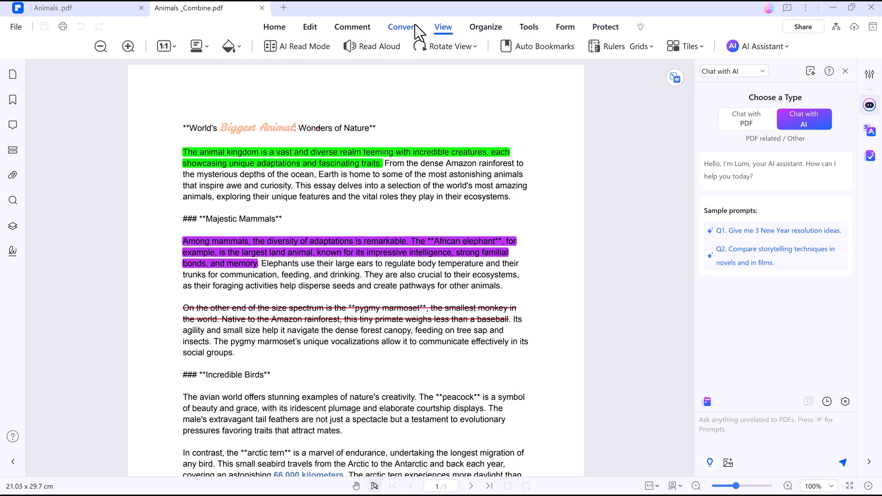
# Step: Show the comments list with the two highlights and strikeout, and bring up the Standard Business stamps
pyautogui.click(352, 27)
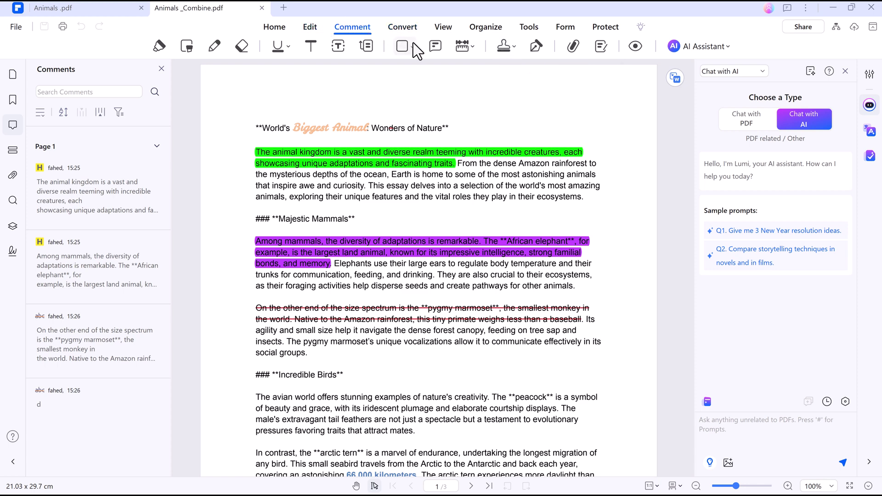
pyautogui.click(508, 48)
pyautogui.moveTo(524, 74)
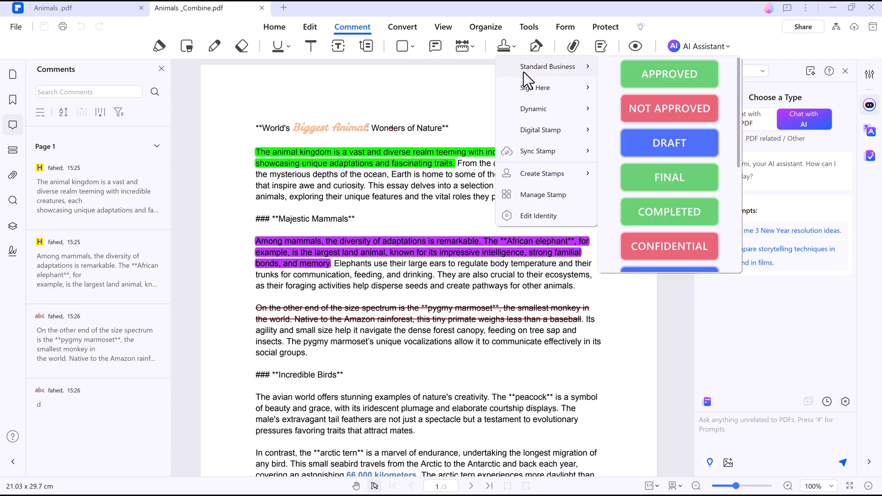